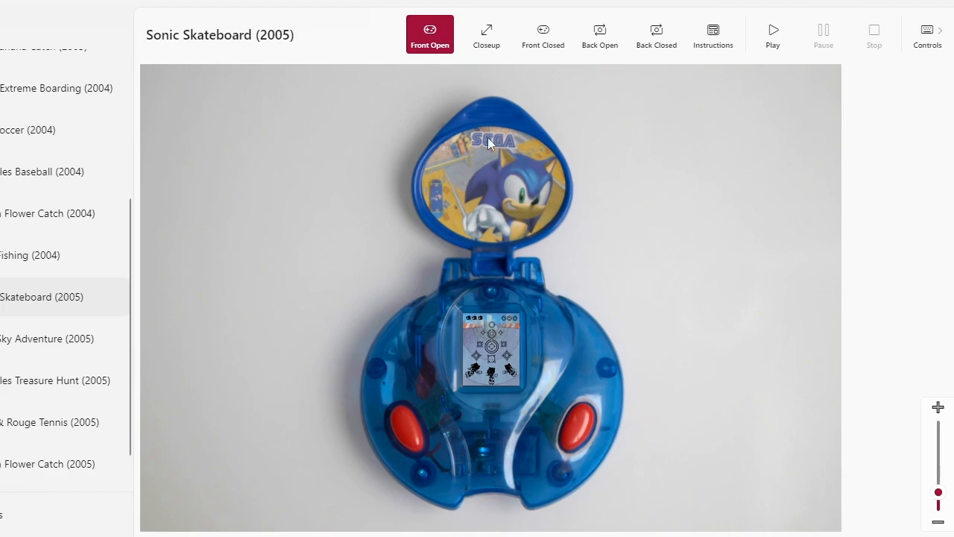
Step: View the Sonic Skateboard handheld front closed, then back open and back closed
left_click(536, 36)
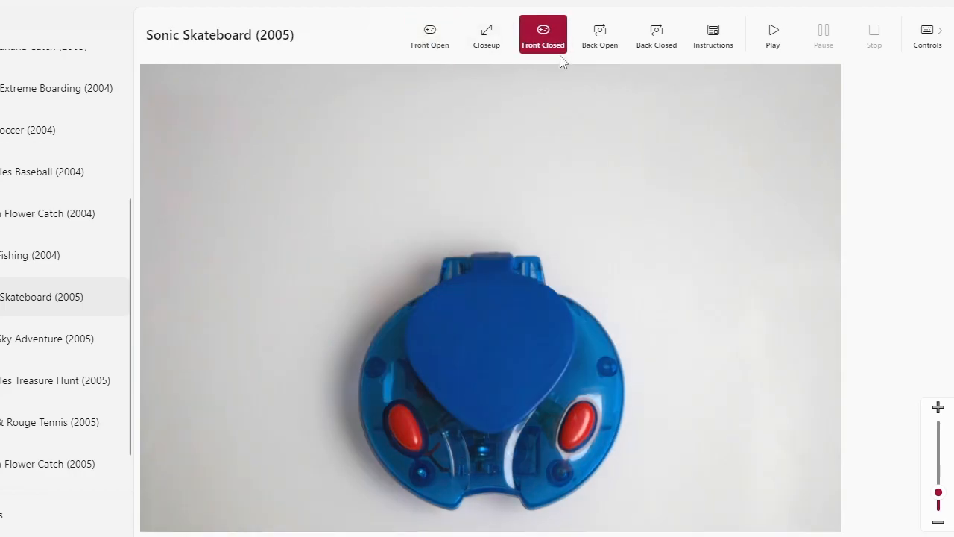
left_click(600, 37)
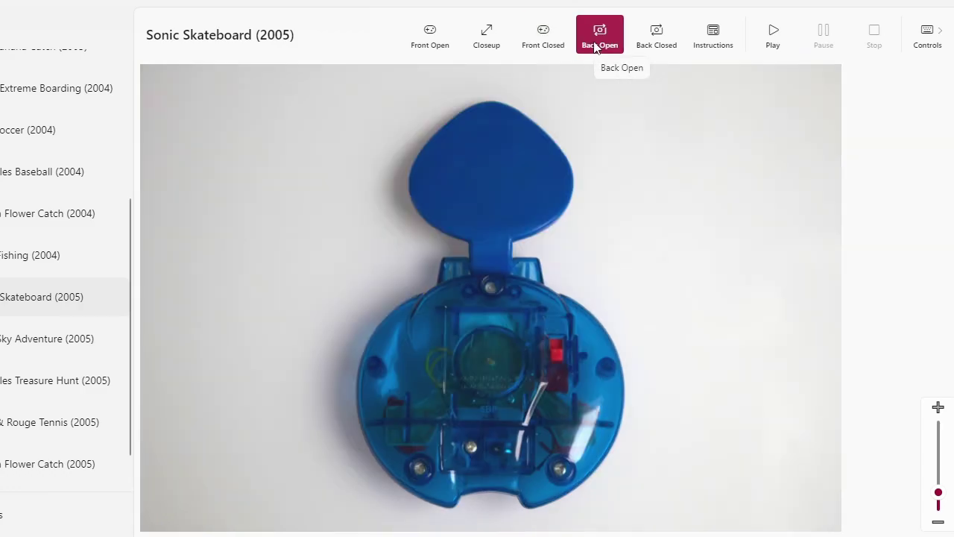
left_click(651, 37)
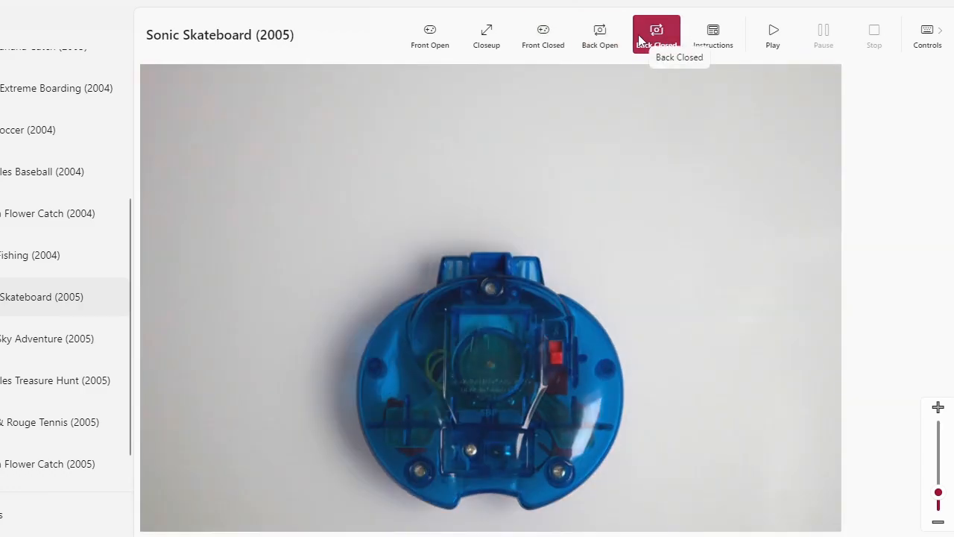
Step: Check the game's instructions and controls, then switch to the closeup game-screen view
left_click(707, 35)
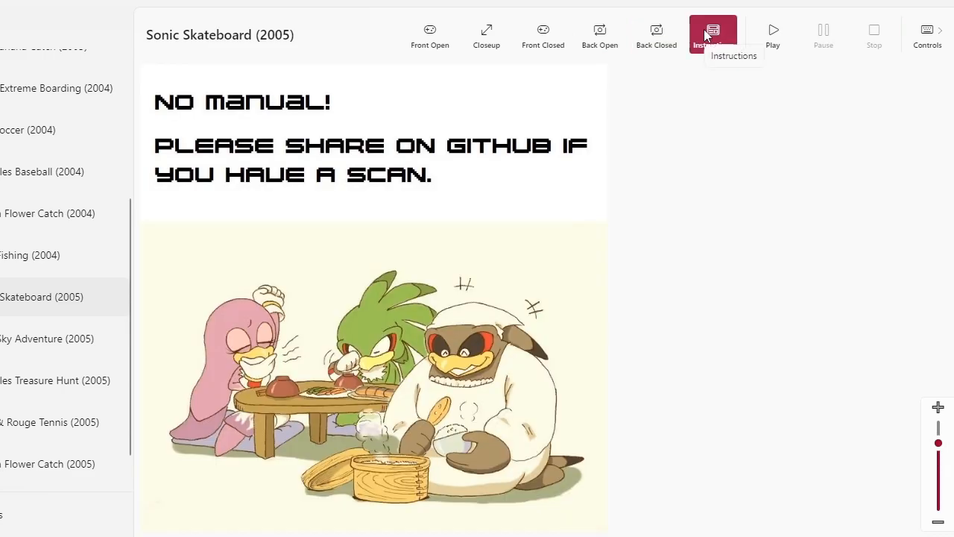
left_click(921, 37)
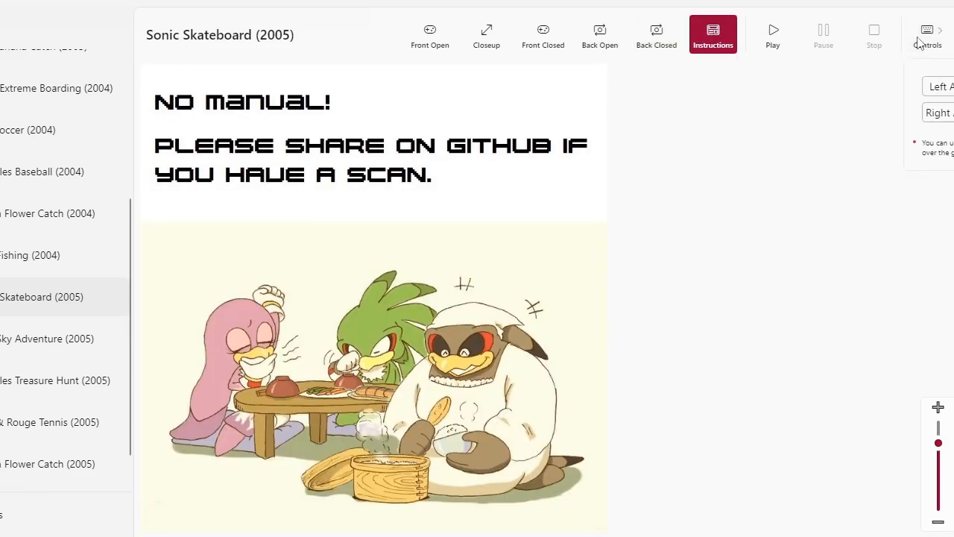
left_click(486, 44)
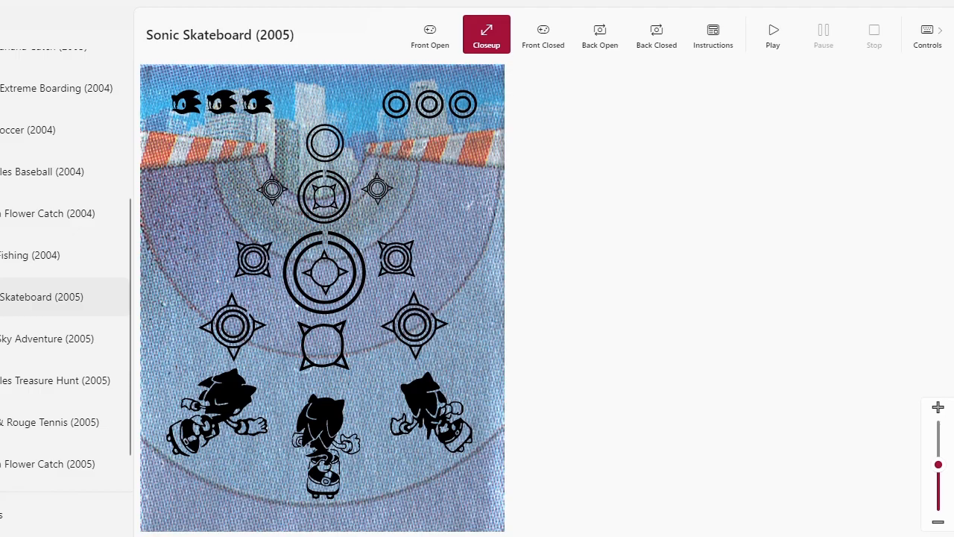
Step: Start the Sonic Skateboard game with Play
left_click(774, 43)
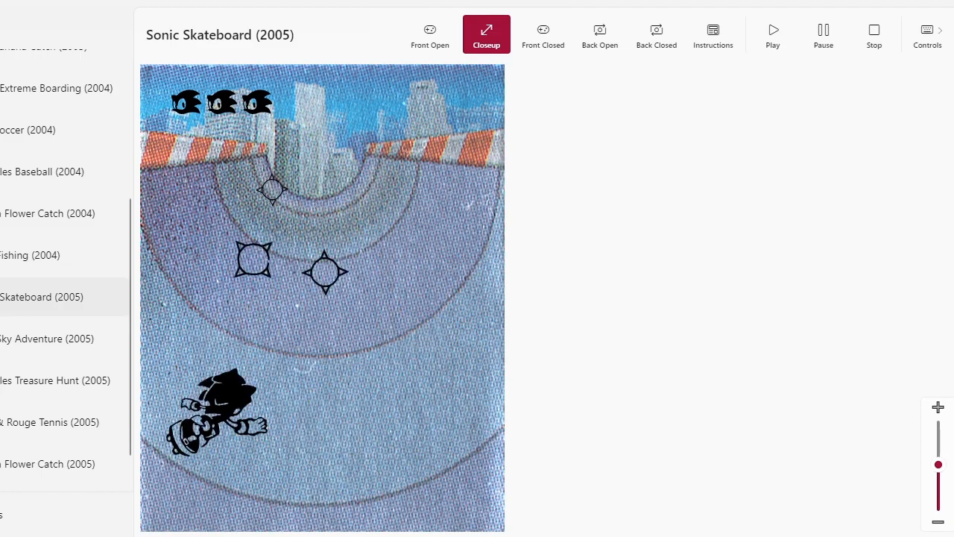
Step: Weave Sonic left and right across the ramp to dodge the oncoming mines, keeping three lives
key("Right")
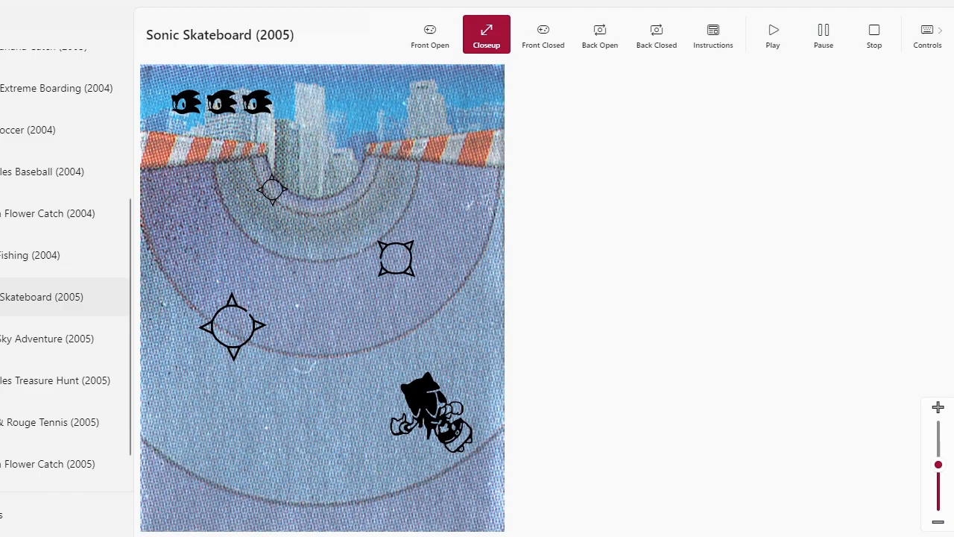
key("Left")
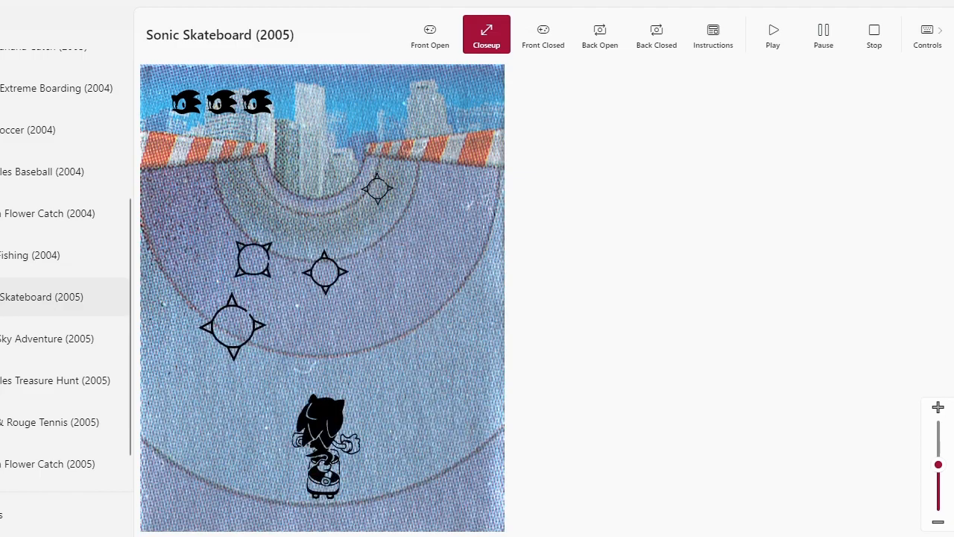
key("Right")
key("Left")
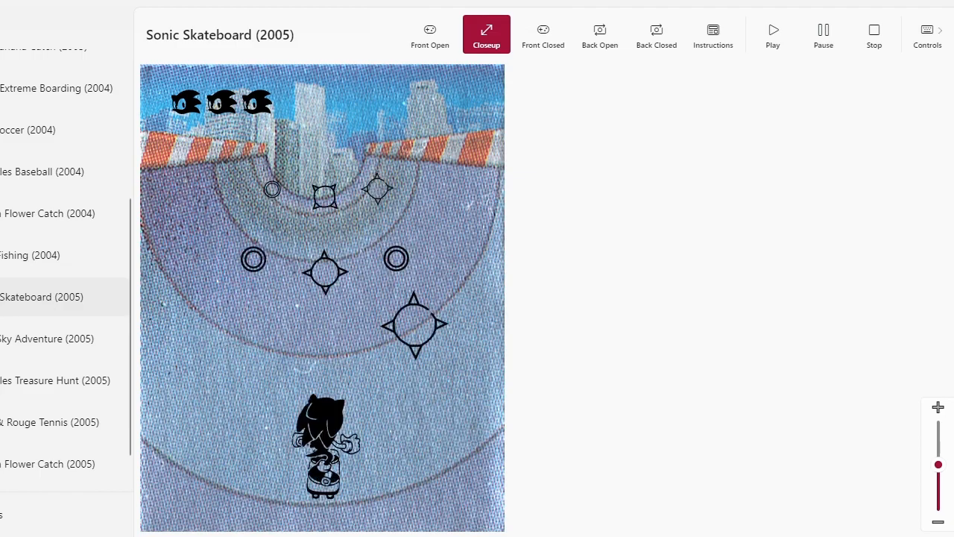
key("Right")
key("Left")
key("Left")
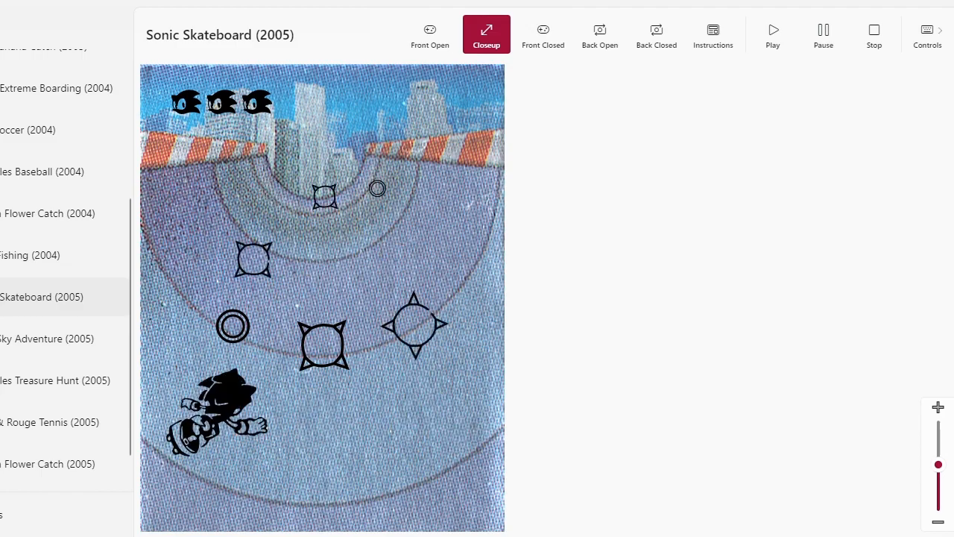
key("Right")
key("Right")
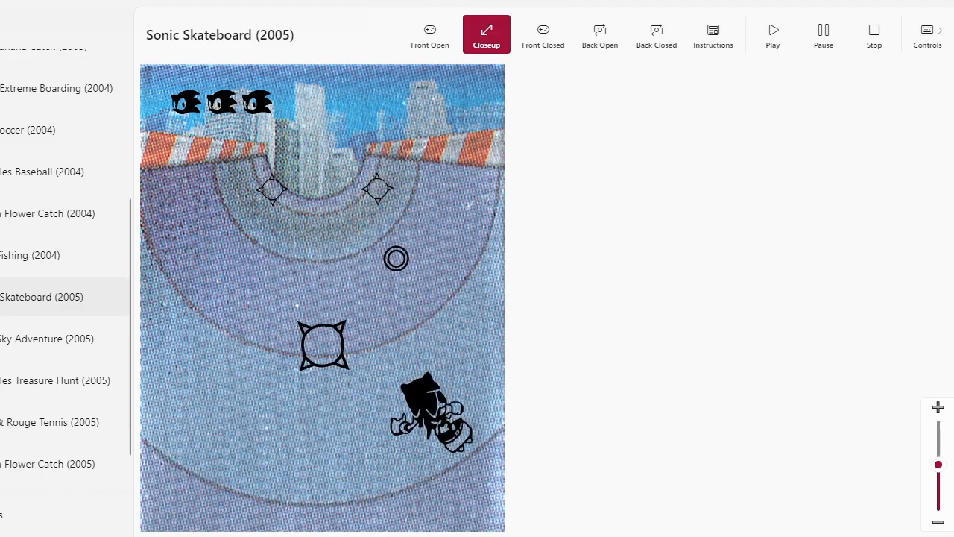
key("Left")
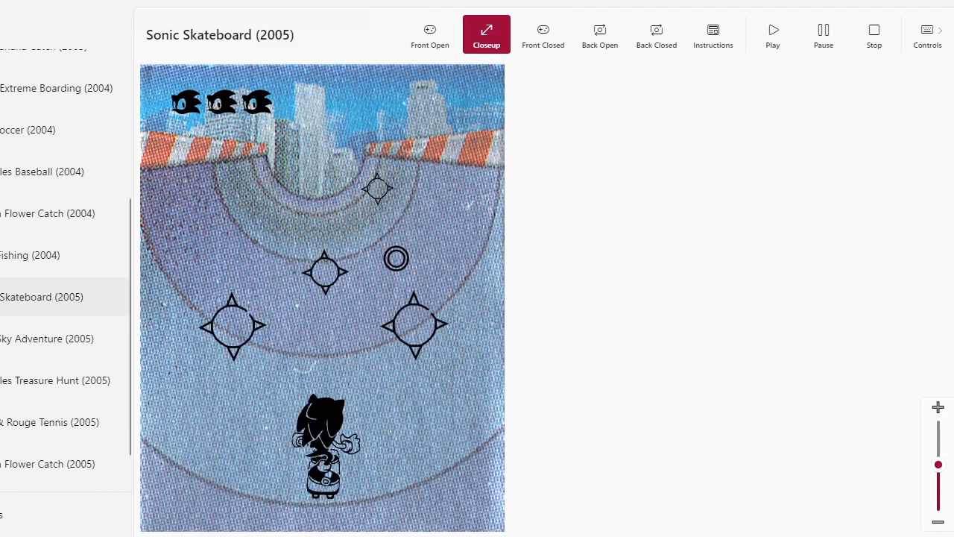
key("Right")
key("Left")
key("Left")
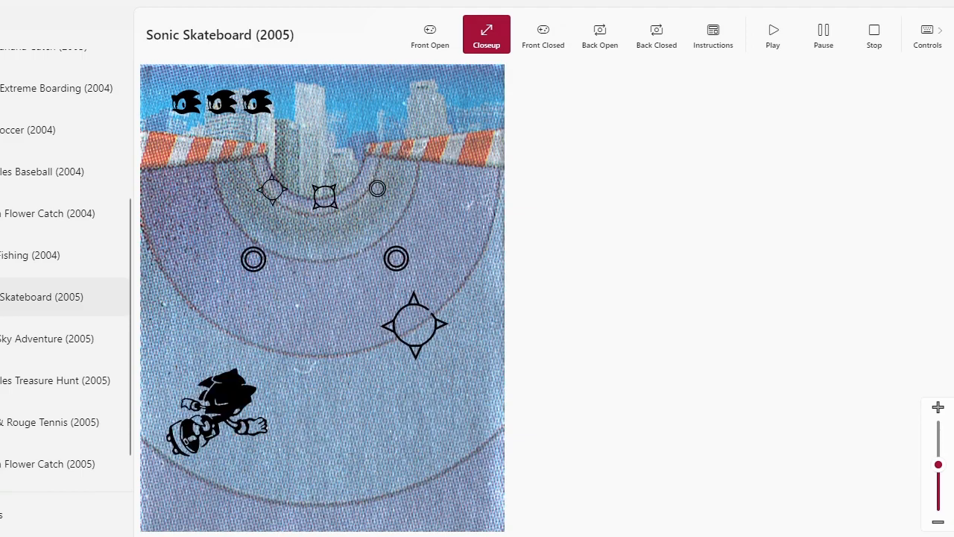
key("Right")
key("Right")
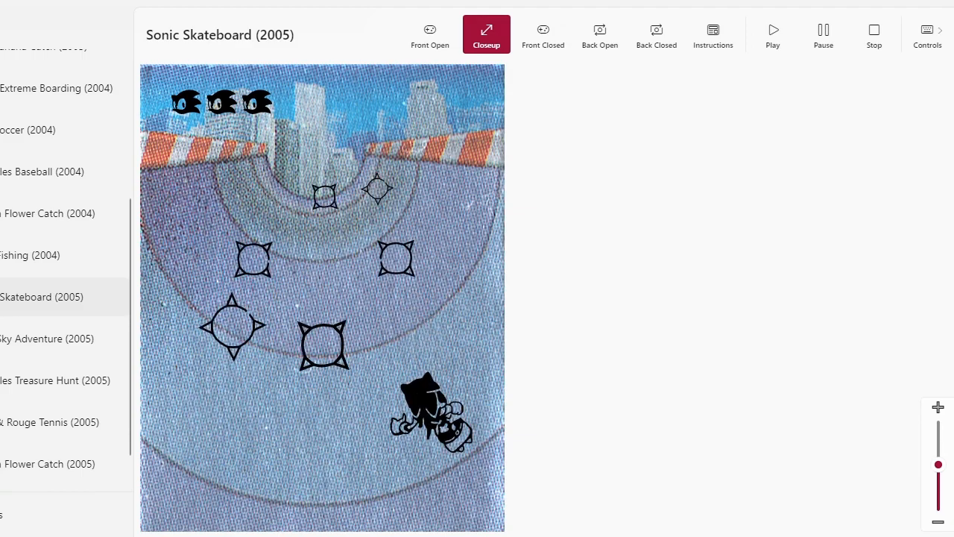
key("Left")
key("Left")
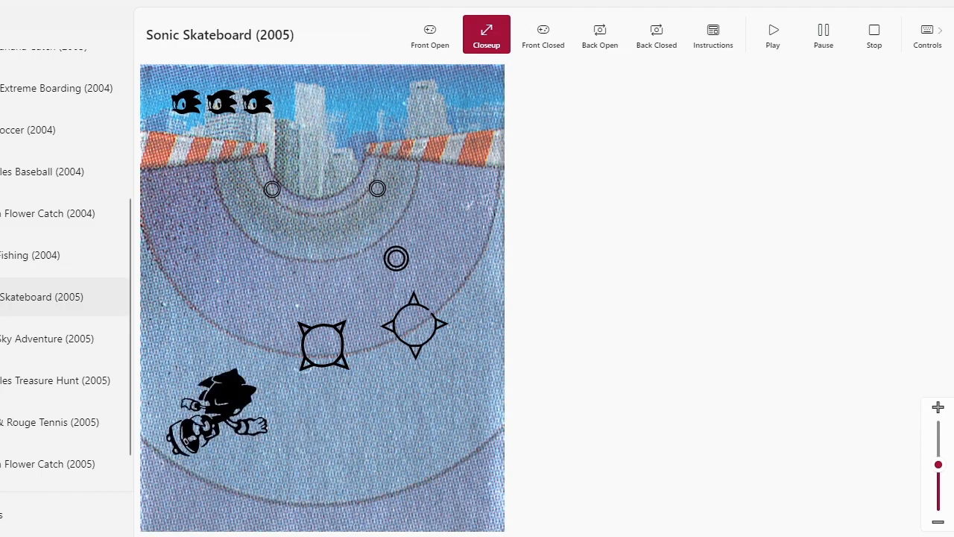
key("Right")
key("Right")
key("Left")
key("Left")
key("Right")
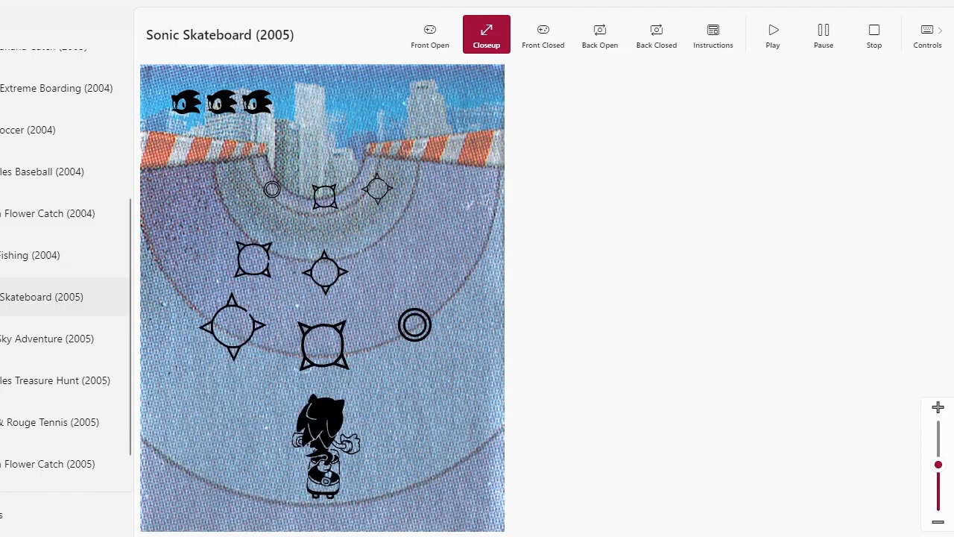
key("Right")
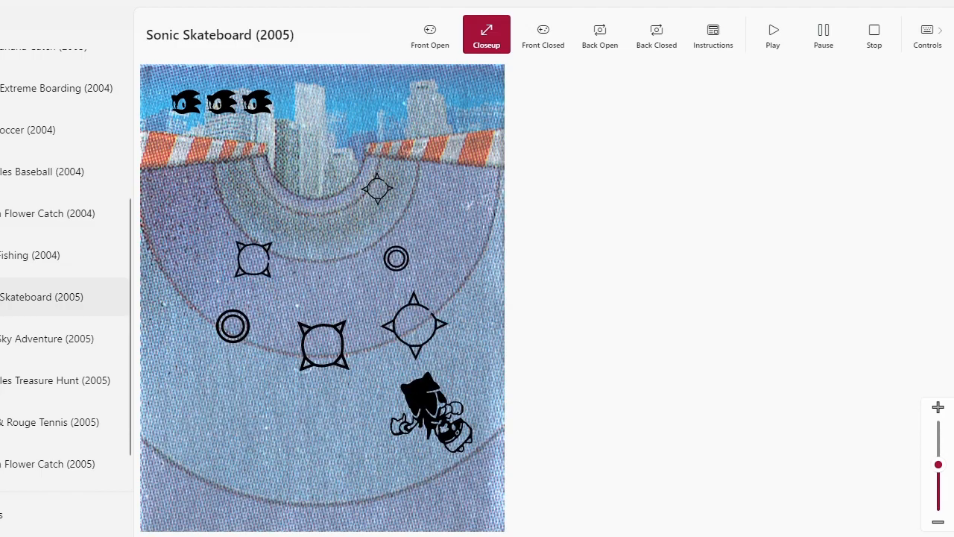
key("Left")
key("Left")
key("Right")
key("Right")
key("Left")
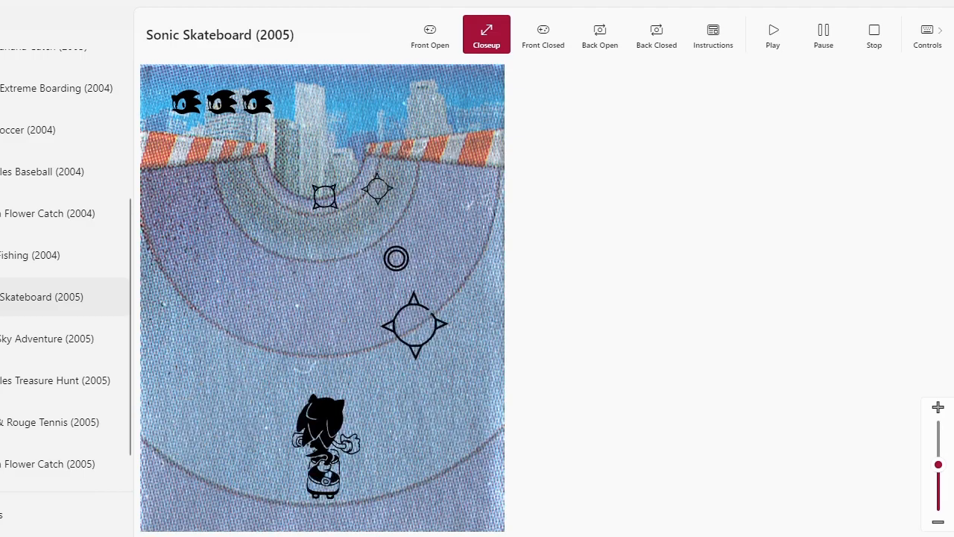
key("Right")
key("Left")
key("Left")
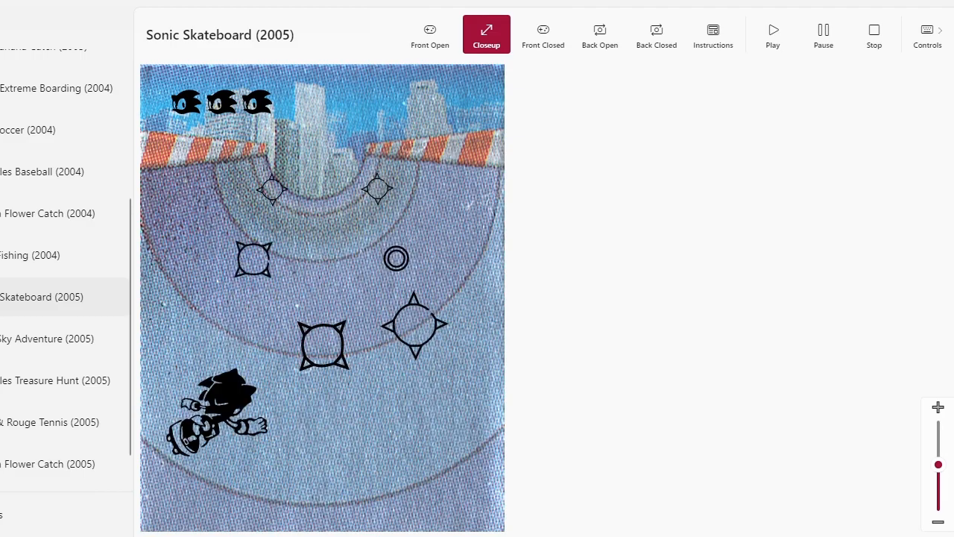
key("Right")
key("Right")
key("Left")
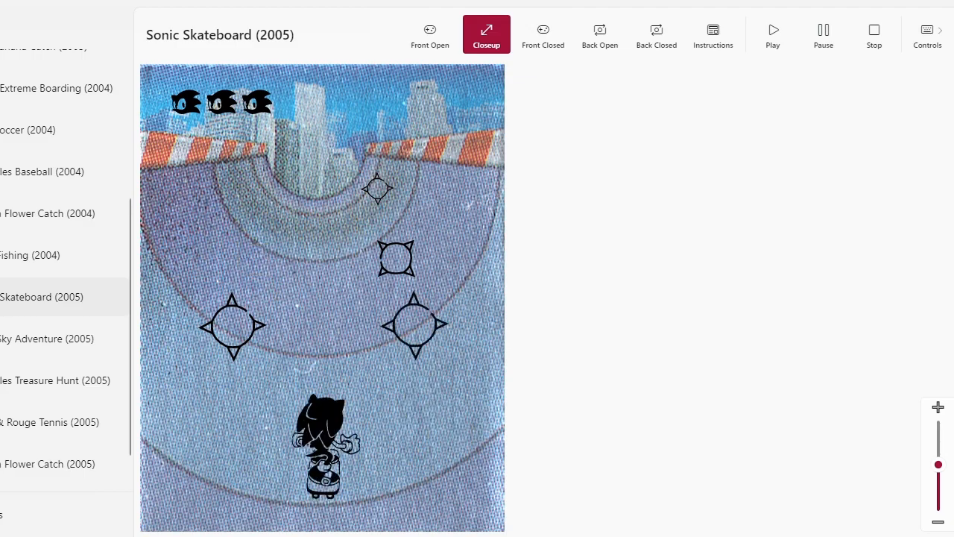
key("Left")
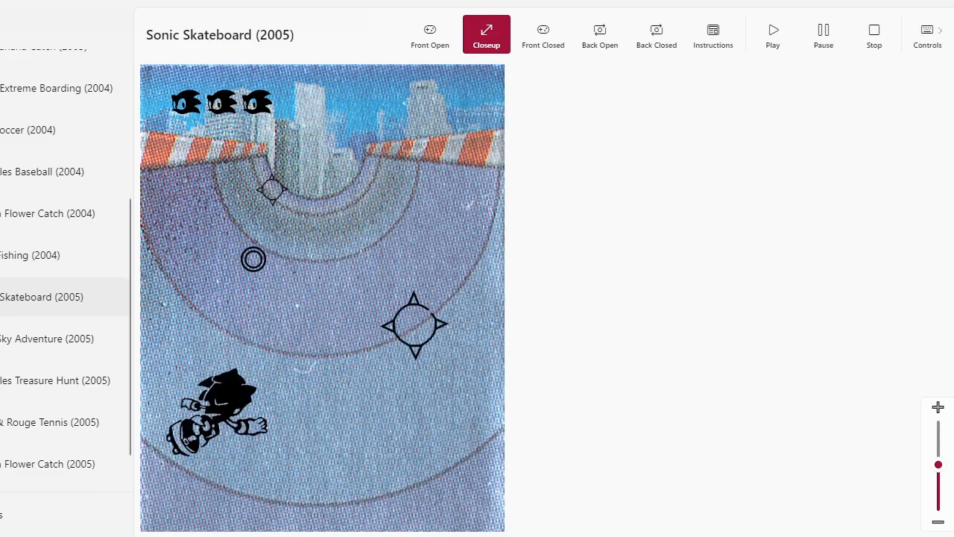
key("Right")
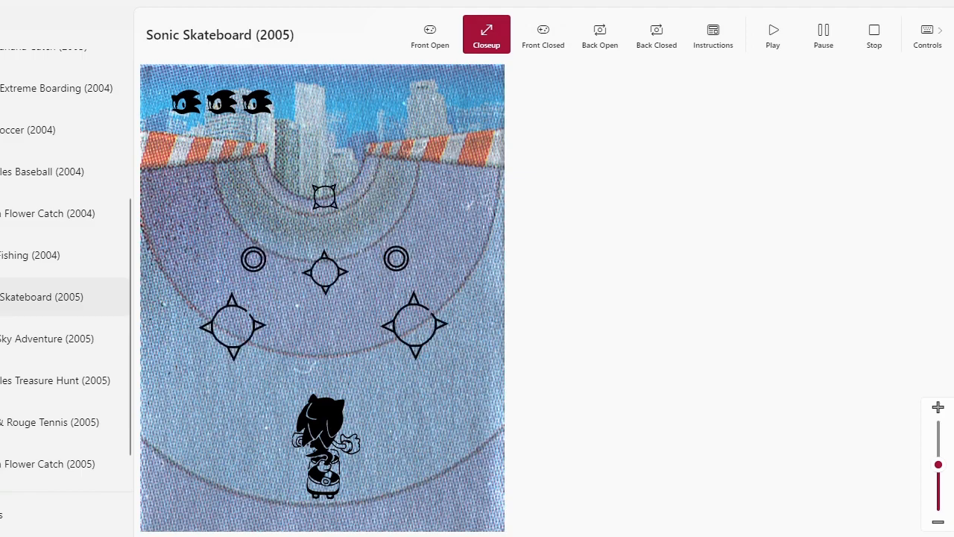
key("Left")
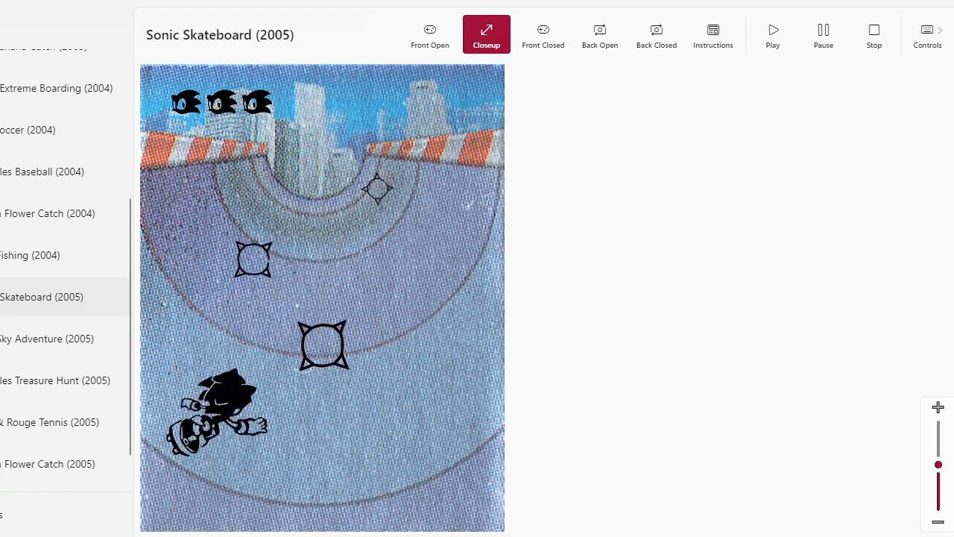
key("Right")
key("Left")
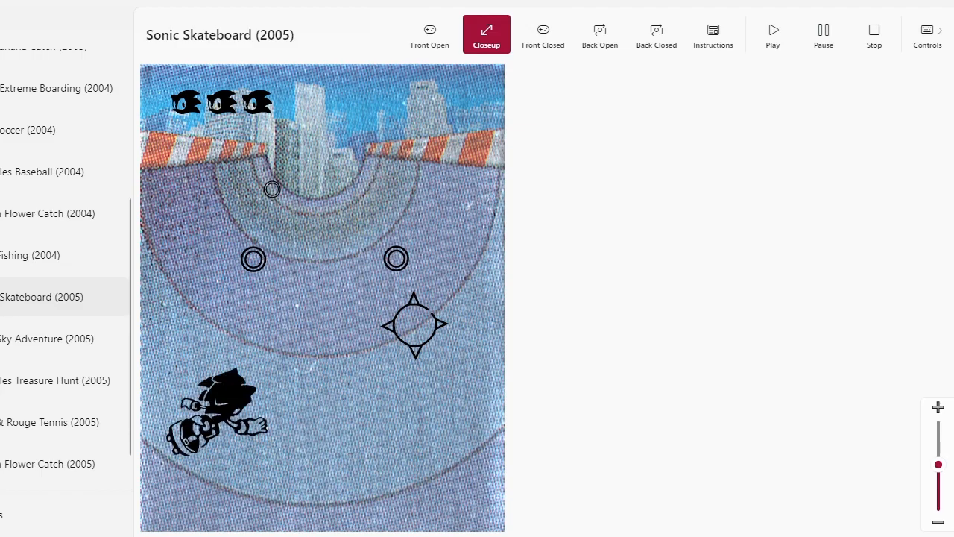
key("Right")
key("Right")
key("Left")
key("Left")
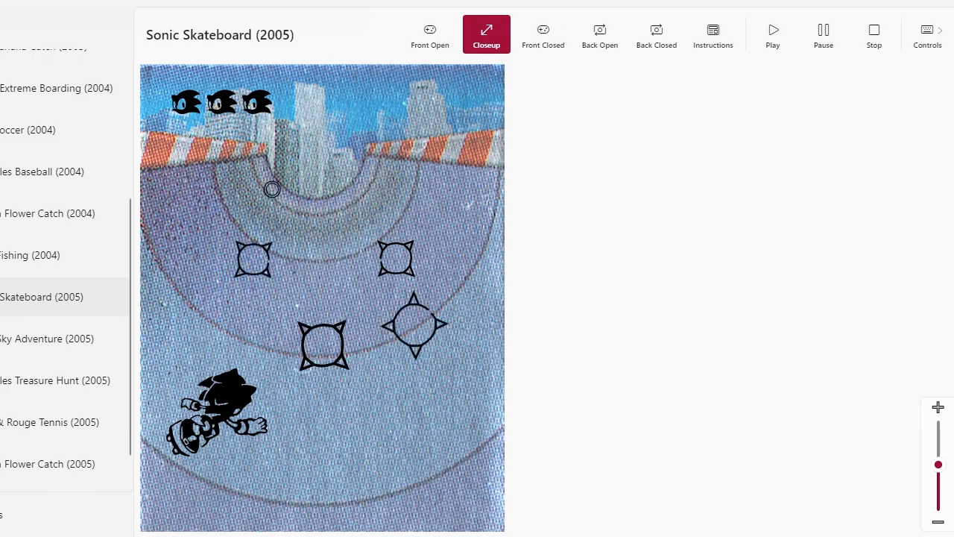
Step: Line Sonic up with the incoming rings and move to the centre to catch one
key("Right")
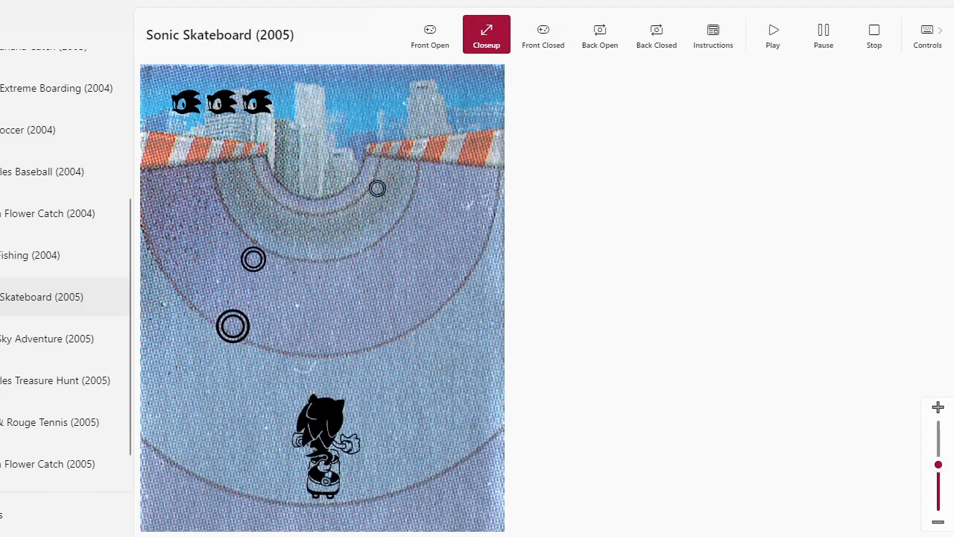
key("Left")
key("Right")
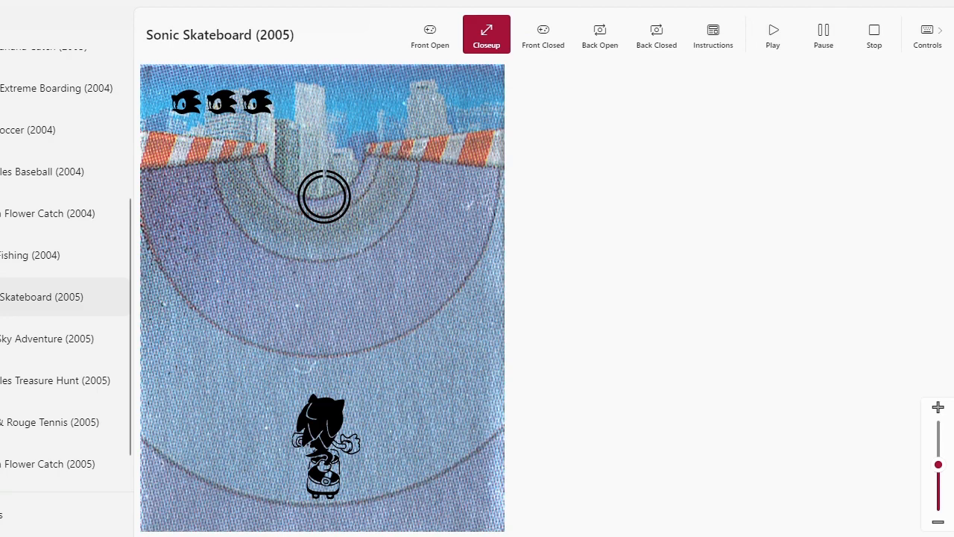
Step: Keep switching Sonic between left, centre and right lanes to avoid the rolling mines
key("Right")
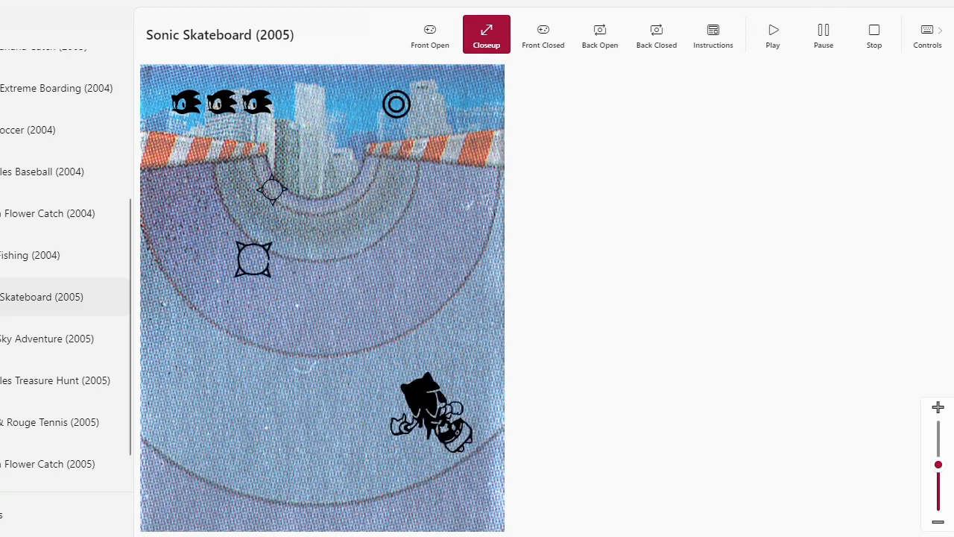
key("Left")
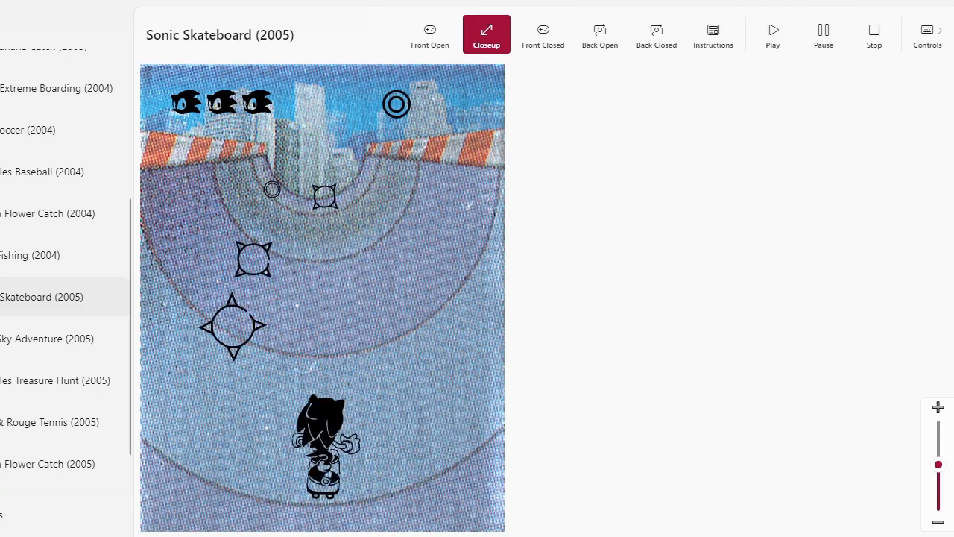
key("Left")
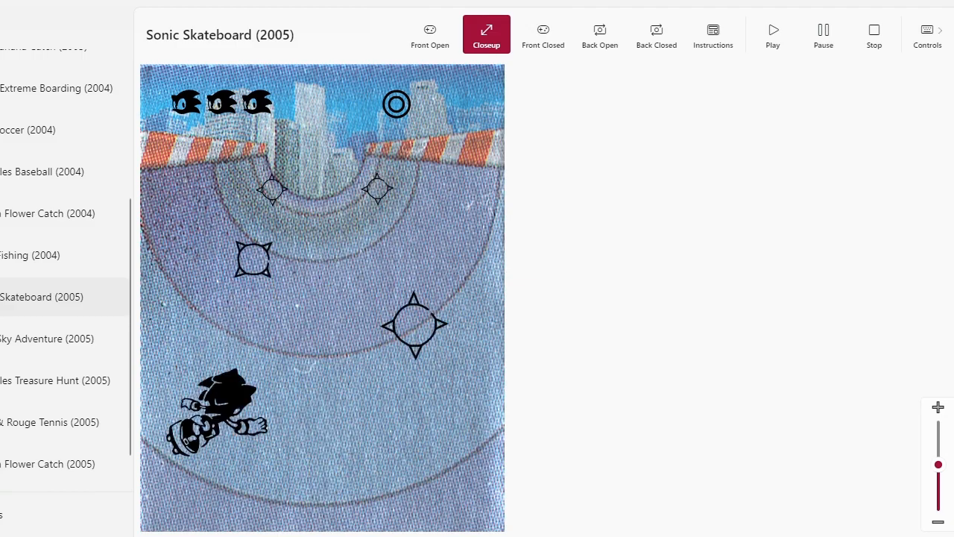
key("Right")
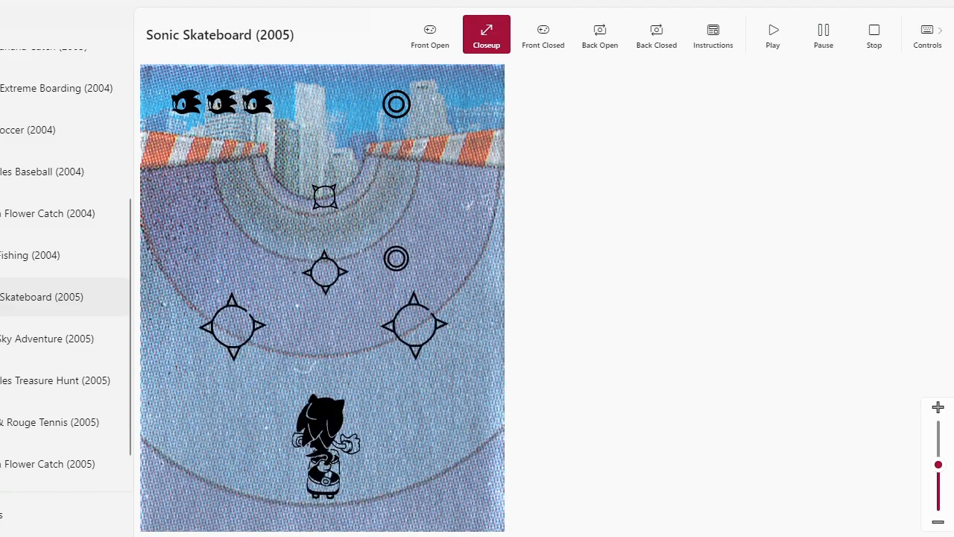
key("Right")
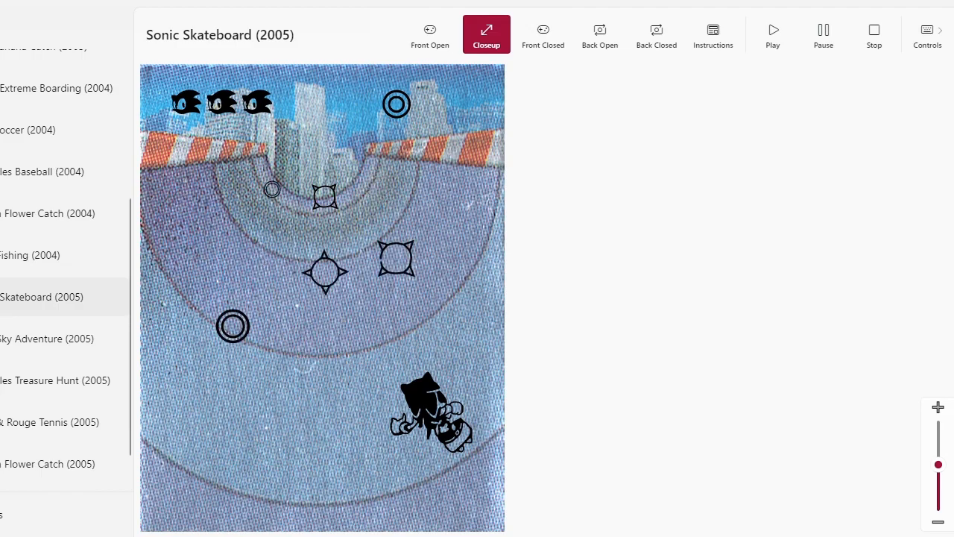
key("Left")
key("Left")
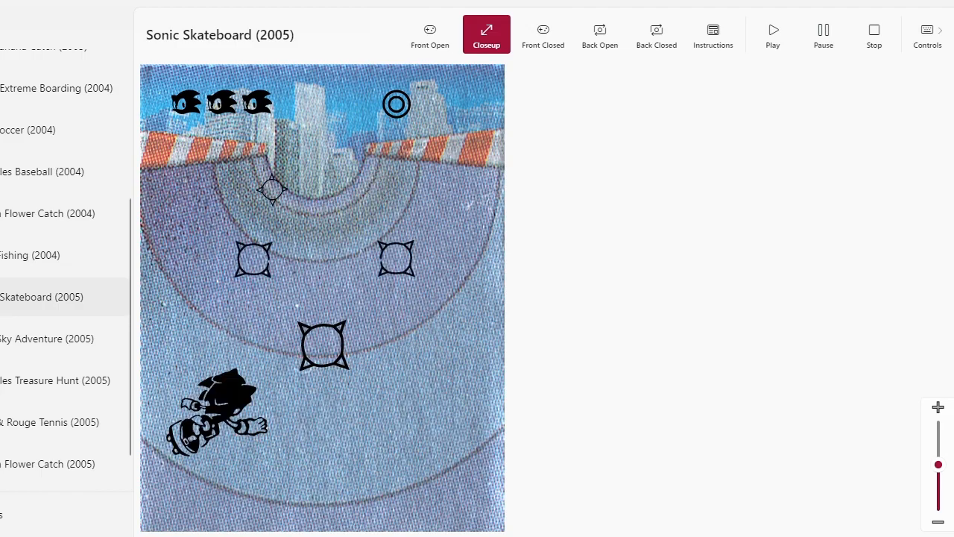
key("Right")
key("Left")
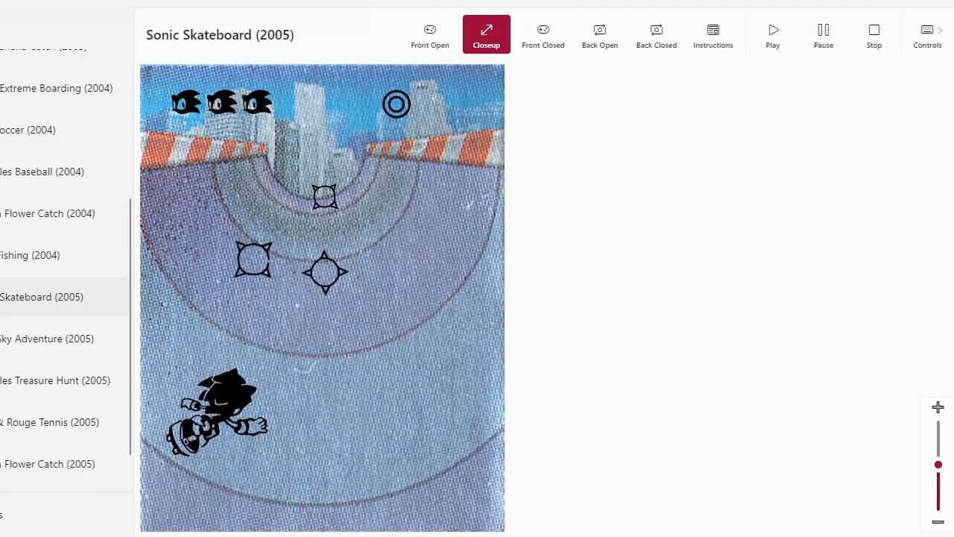
key("Right")
key("Right")
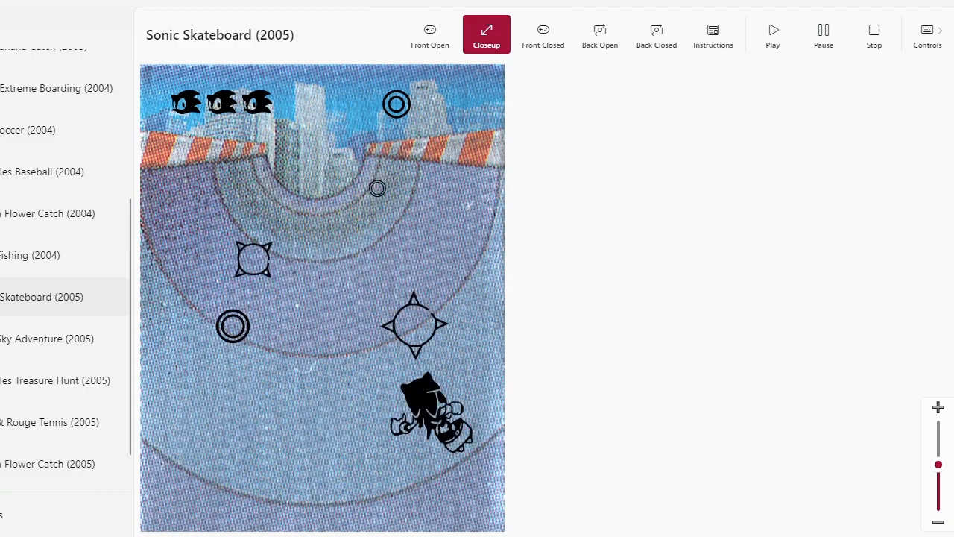
key("Left")
key("Left")
key("Right")
key("Right")
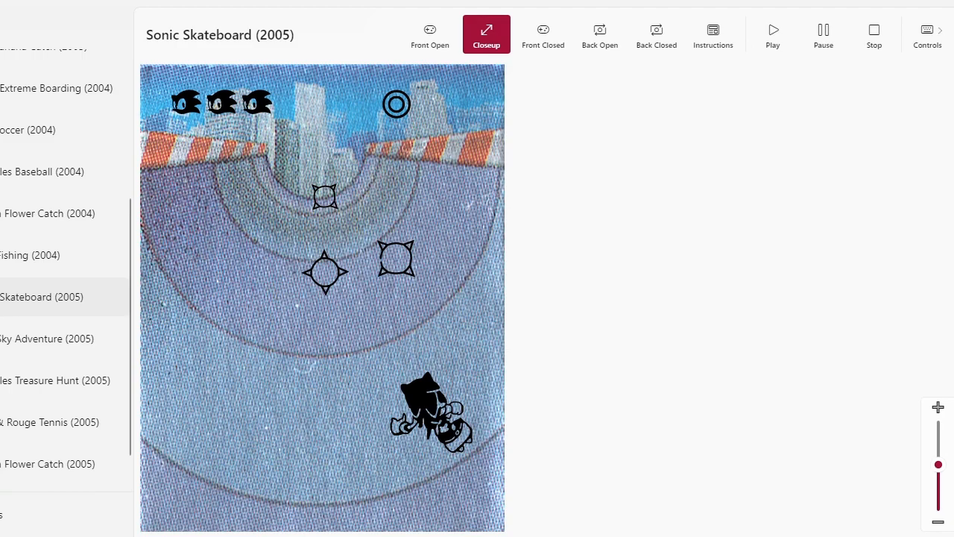
key("Left")
key("Left")
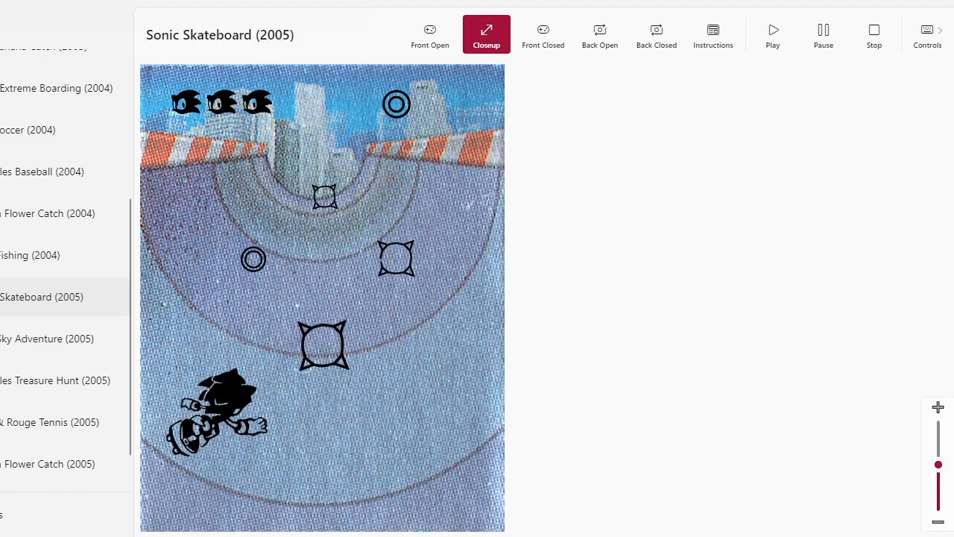
key("Right")
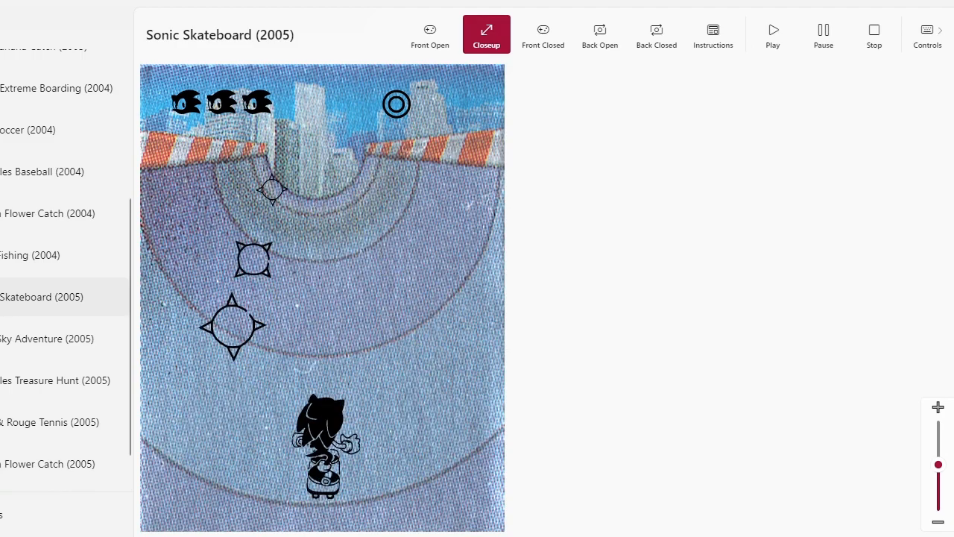
key("Right")
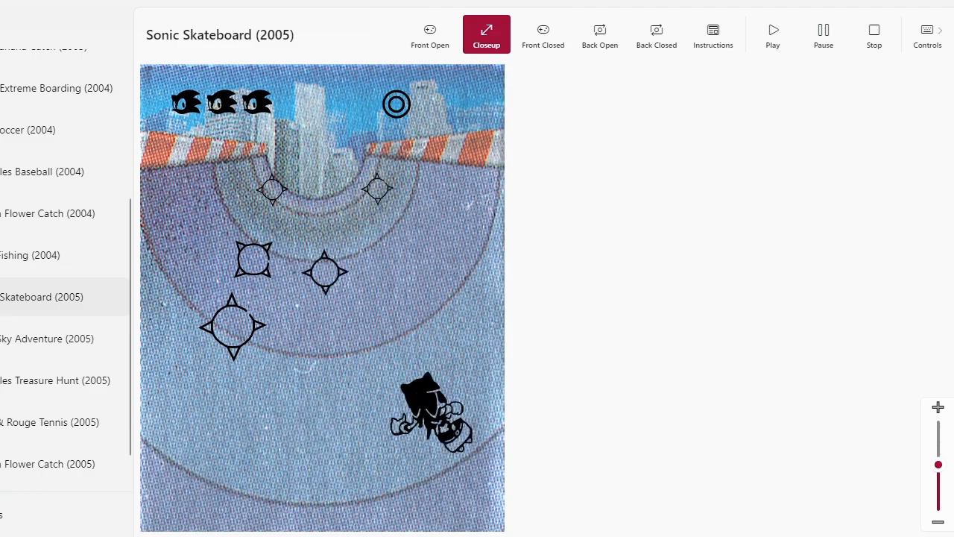
key("Left")
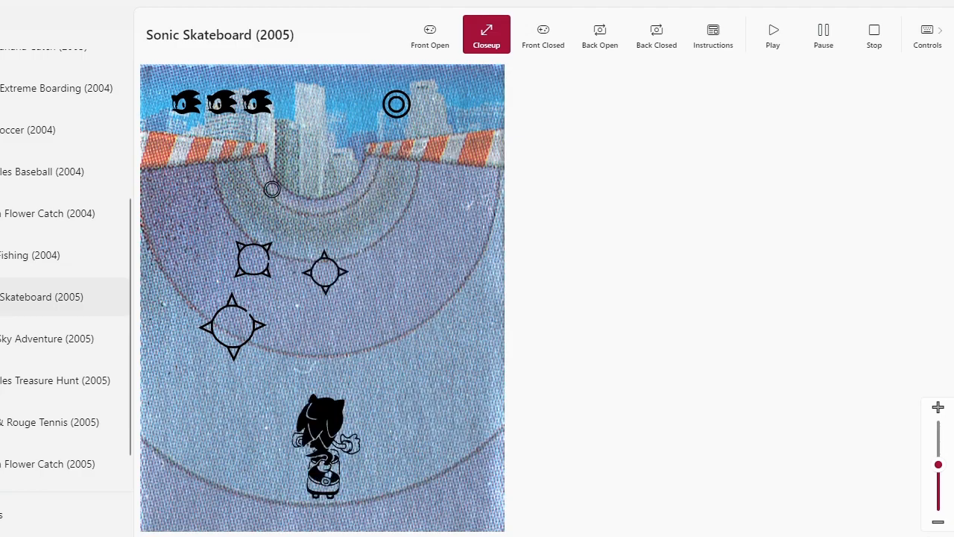
key("Right")
key("Left")
key("Left")
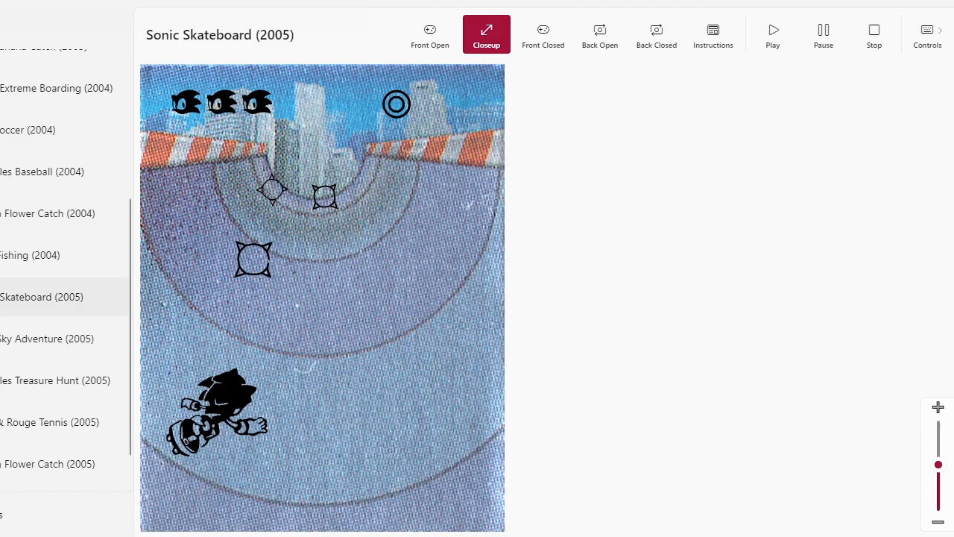
key("Right")
key("Right")
key("Left")
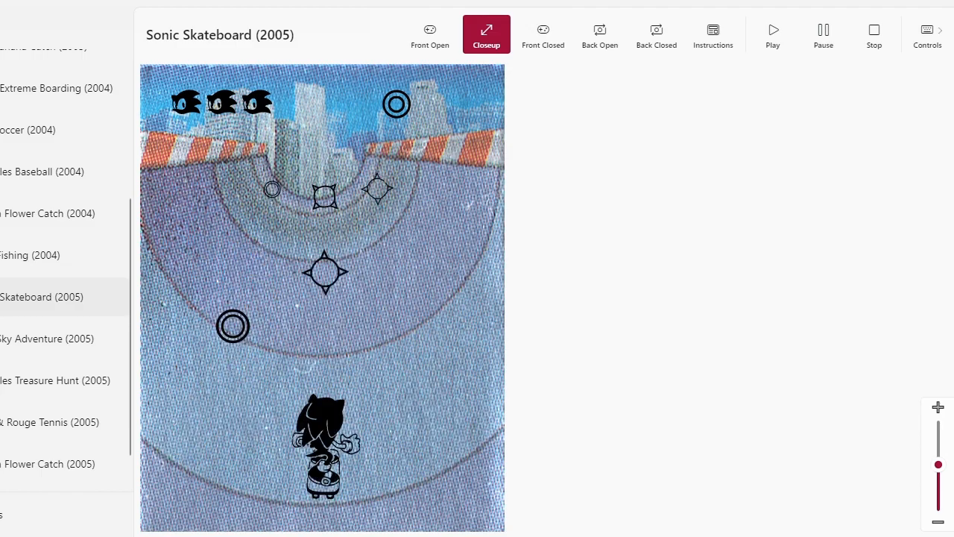
key("Left")
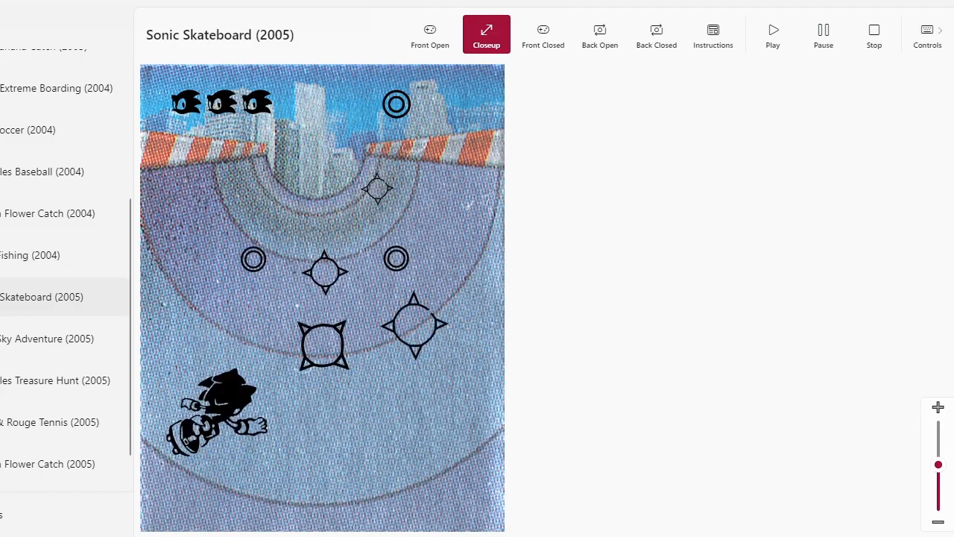
key("Right")
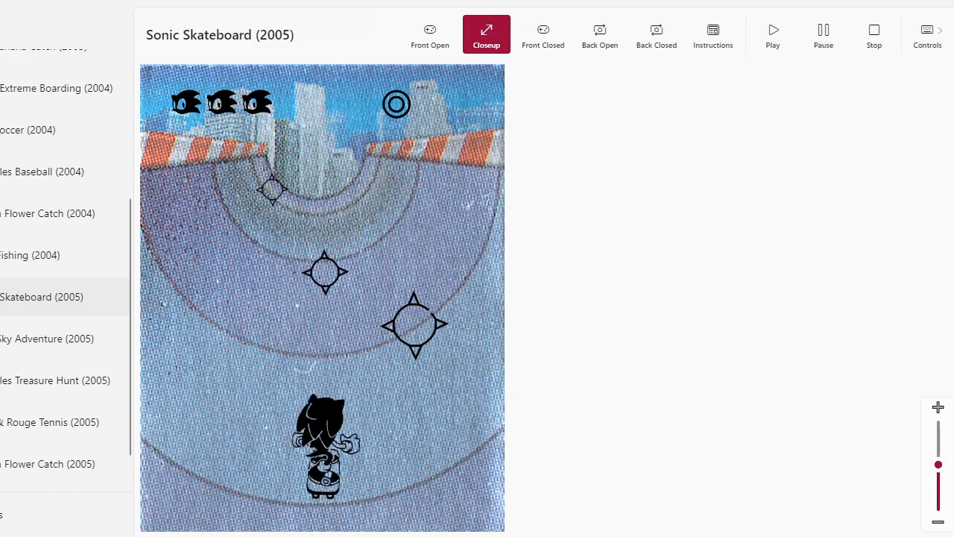
key("Left")
key("Right")
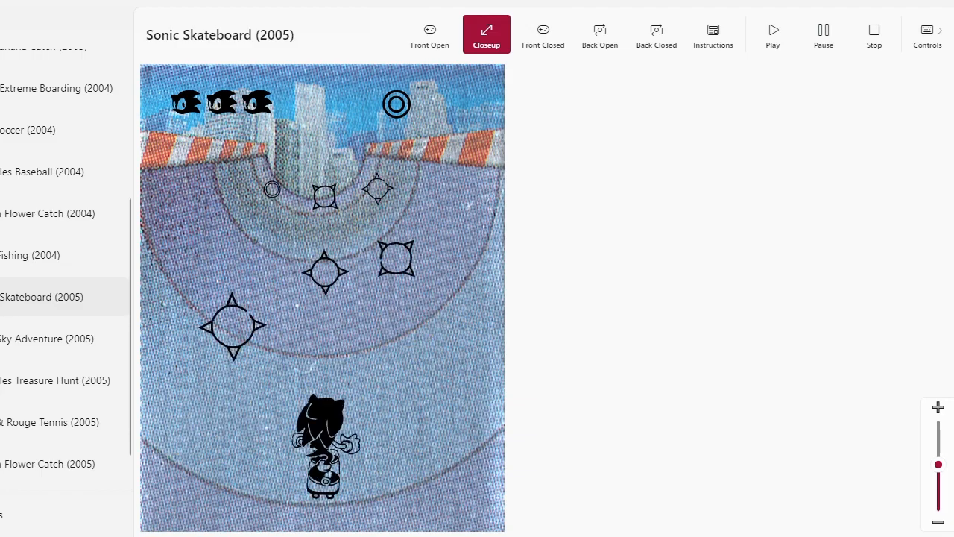
key("Left")
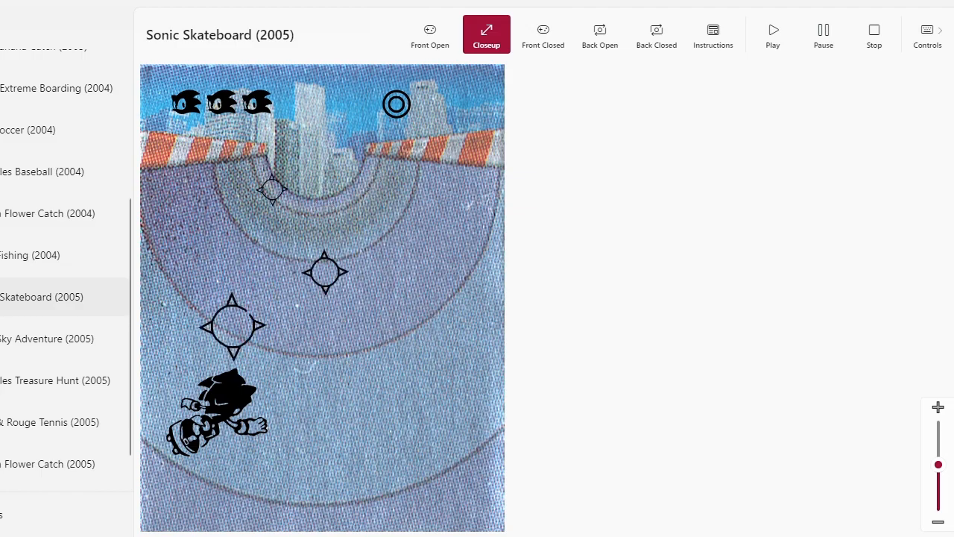
Step: Steer Sonic through the next wave of mines and return him to the centre lane with three lives
key("Right")
key("Right")
key("Left")
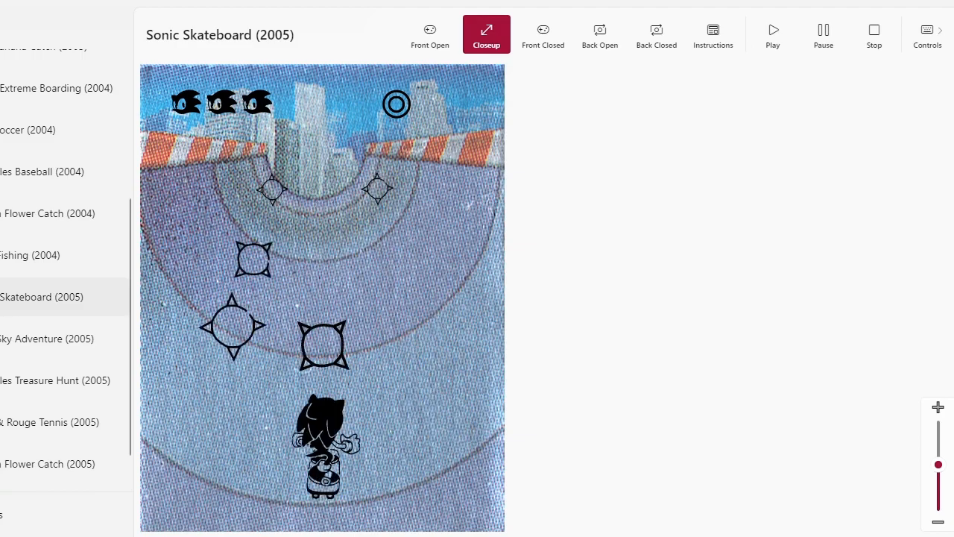
key("Right")
key("Left")
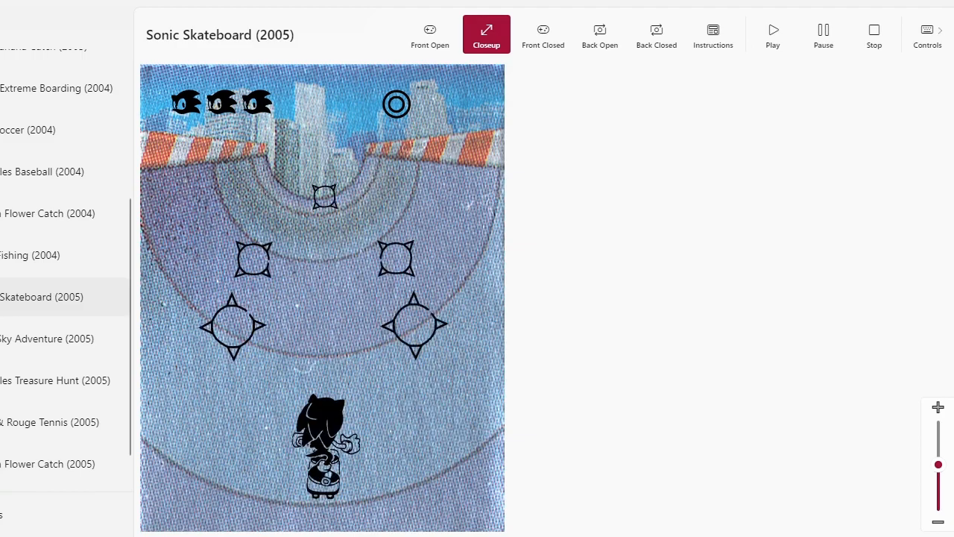
key("Left")
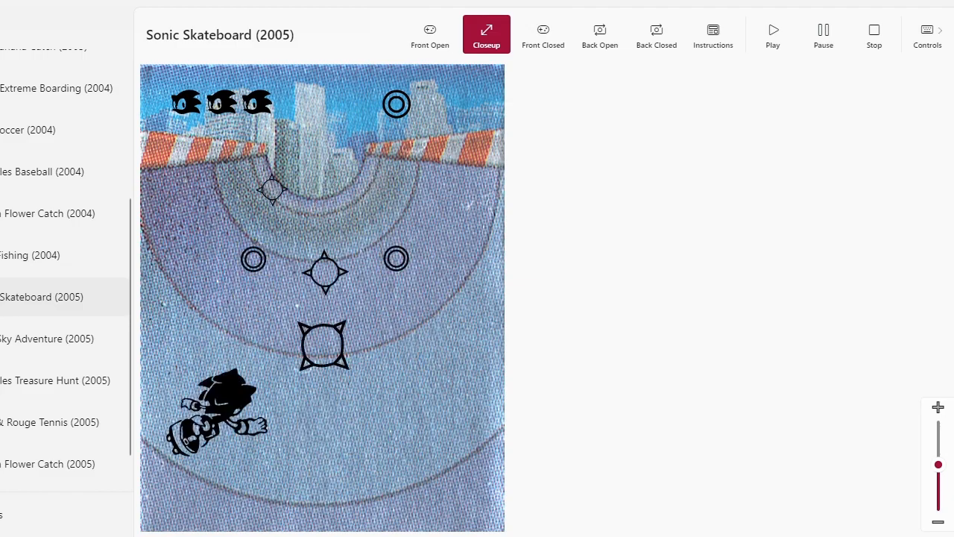
key("Right")
key("Left")
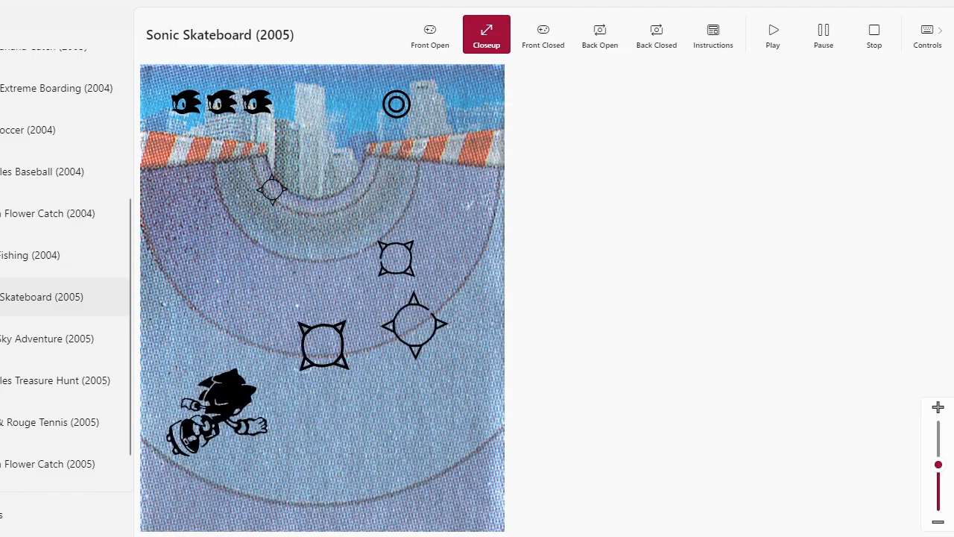
key("Right")
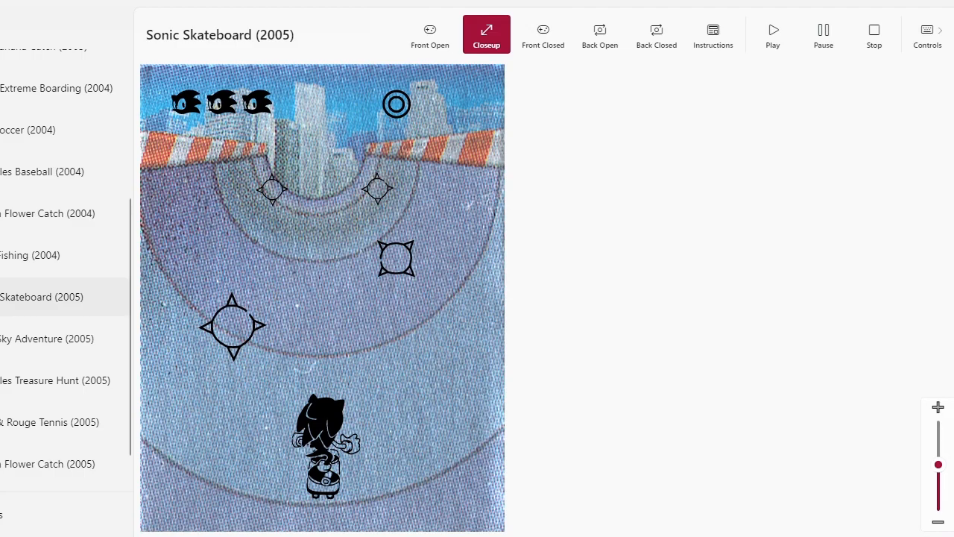
key("Right")
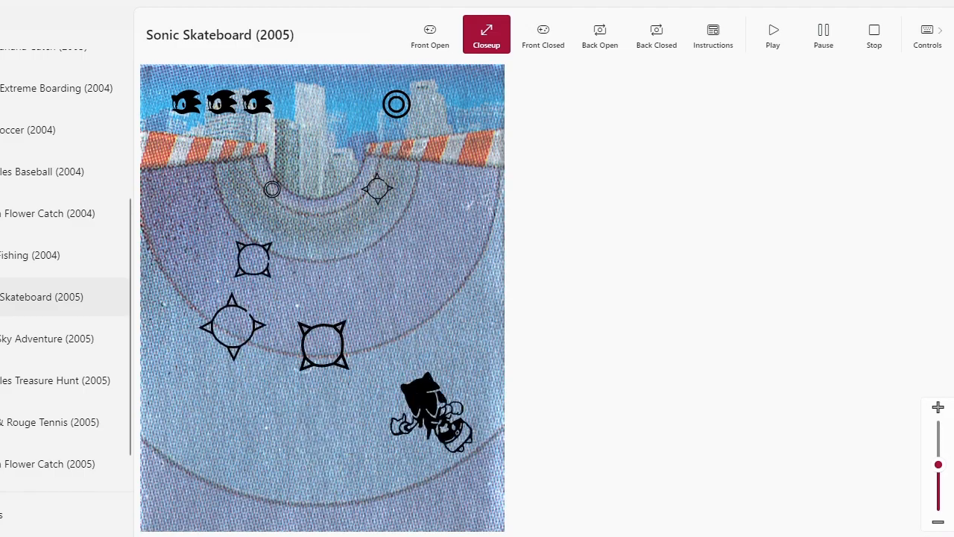
key("Left")
key("Left")
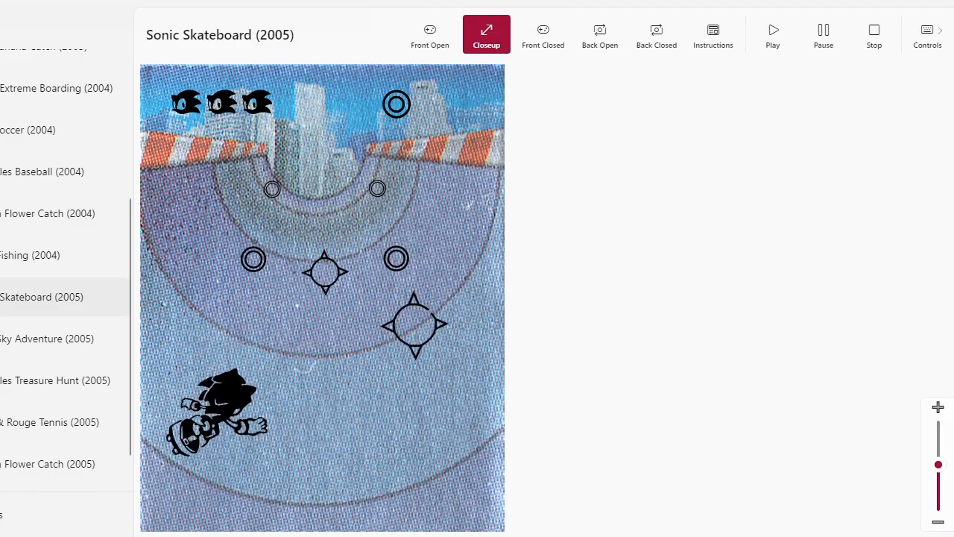
key("Right")
key("Right")
key("Left")
key("Left")
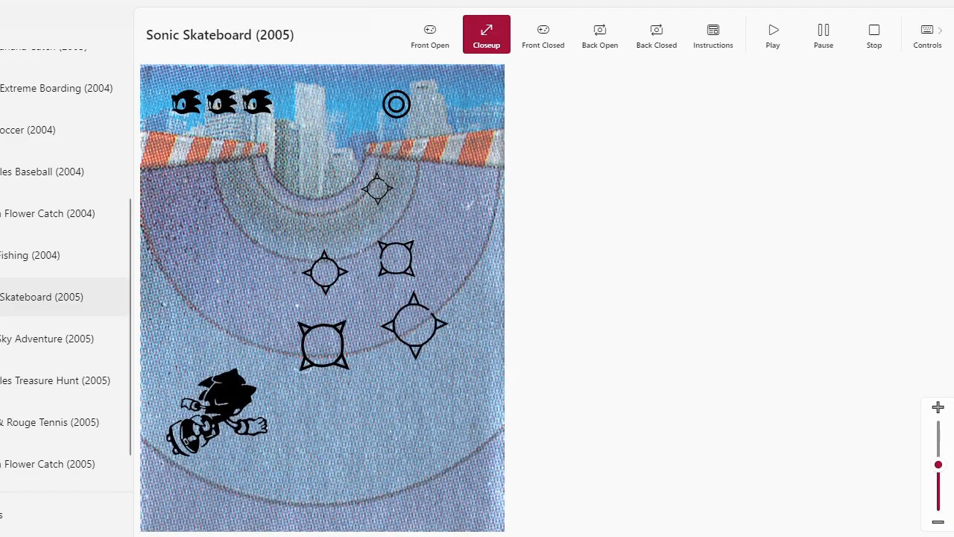
key("Right")
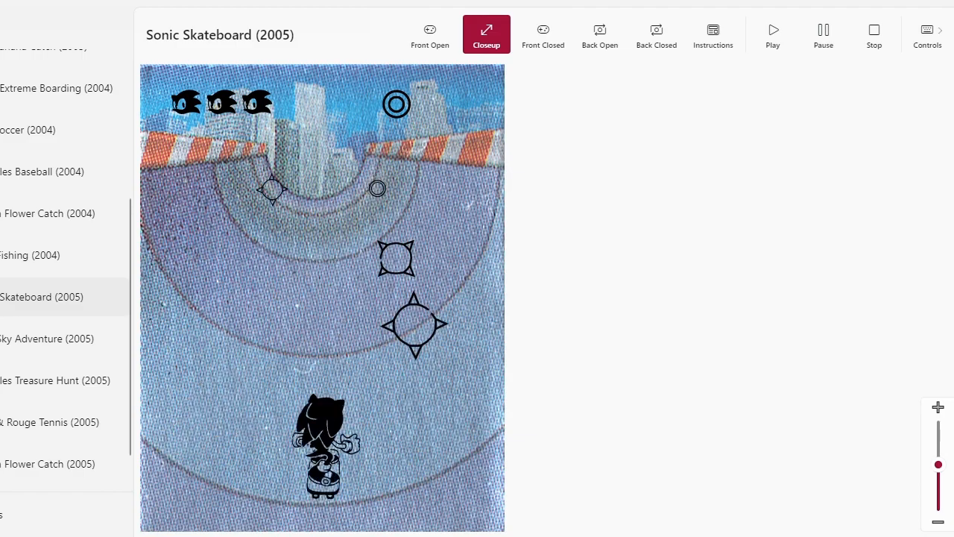
Step: Dodge the oncoming mines by shifting Sonic between lanes, keeping all three lives
key("Right")
key("Left")
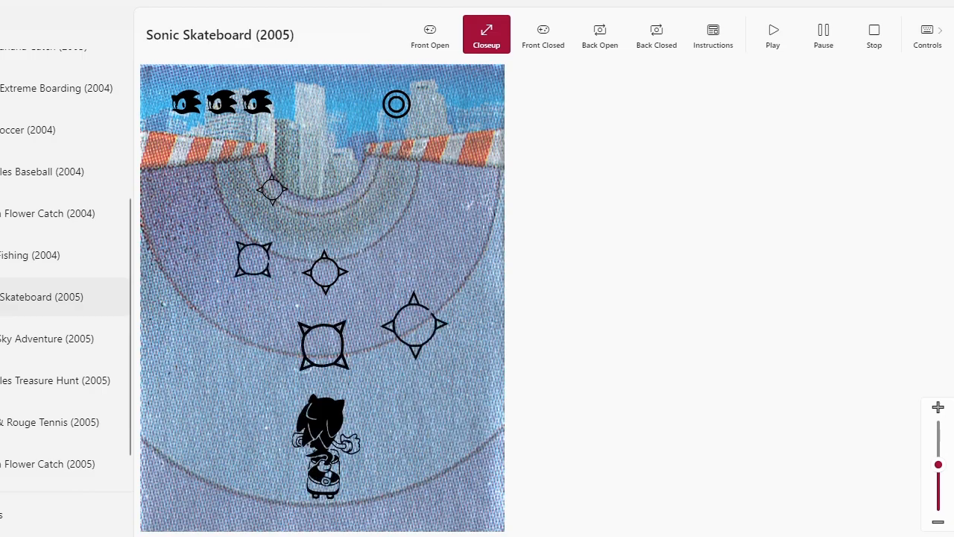
key("Left")
key("Right")
key("Right")
key("Left")
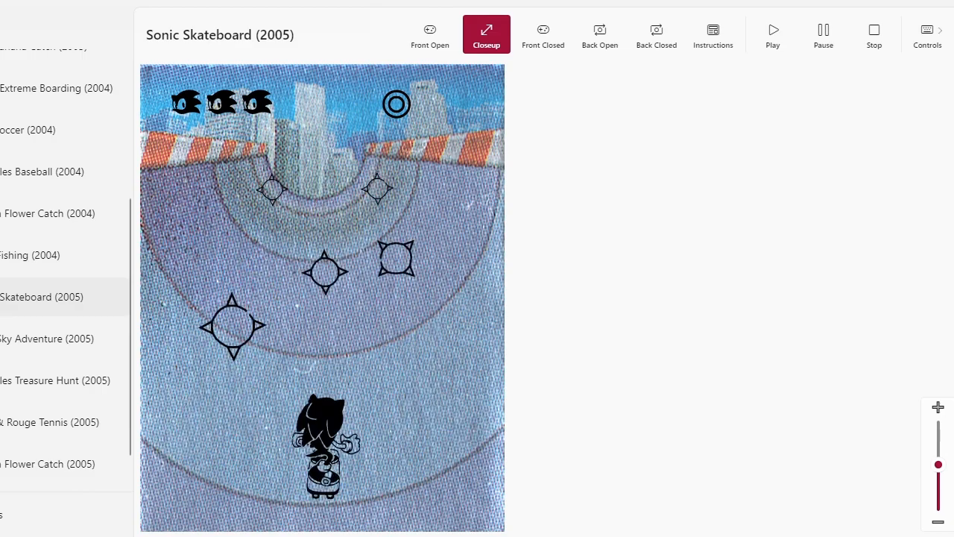
key("Left")
key("Right")
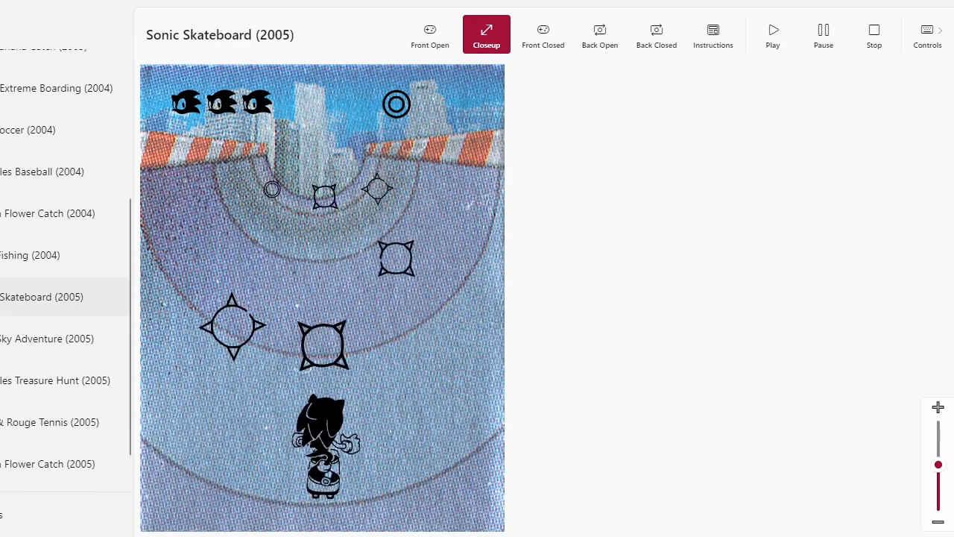
key("Right")
key("Left")
key("Left")
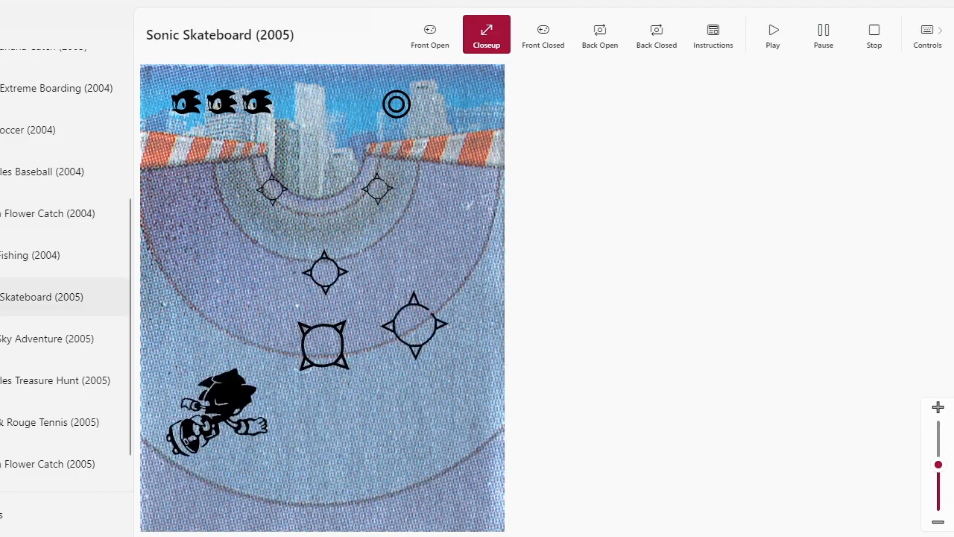
key("Right")
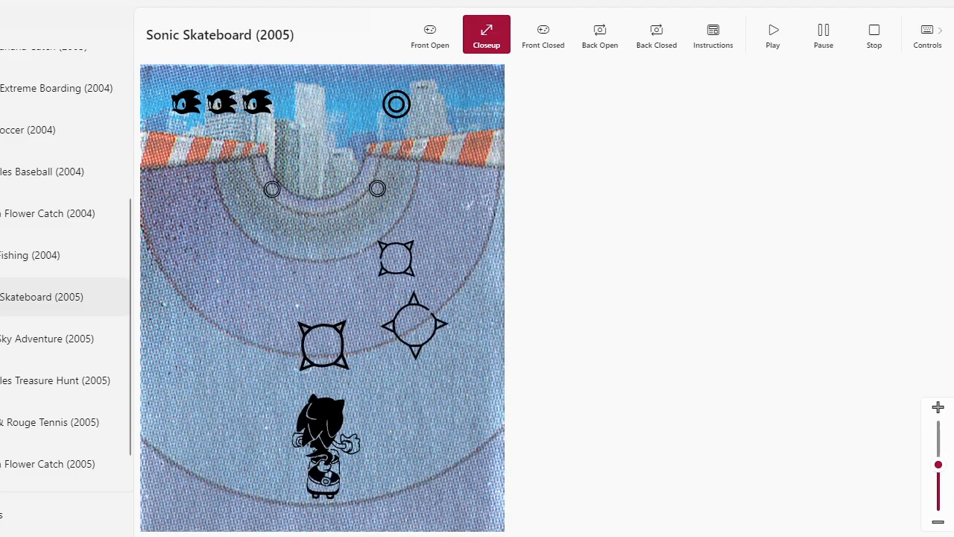
key("Left")
key("Right")
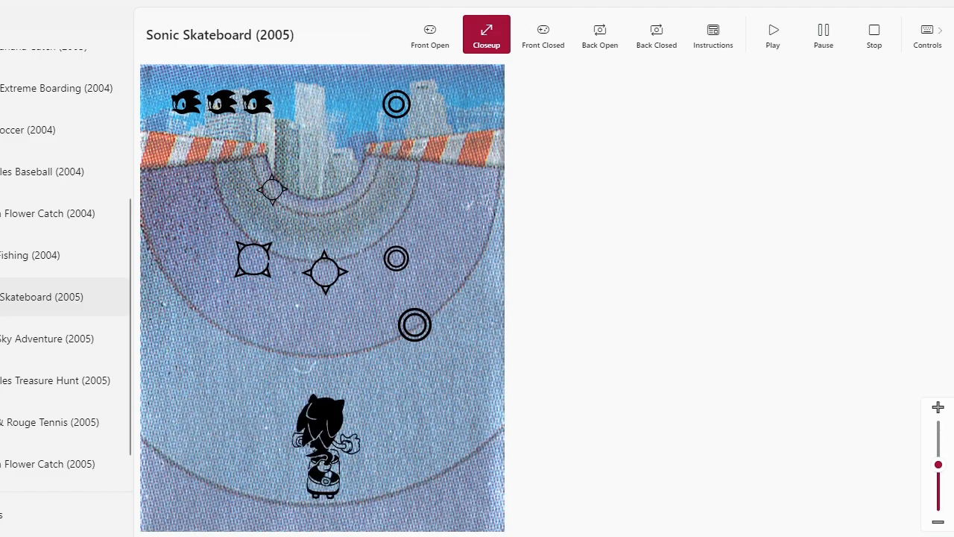
key("Right")
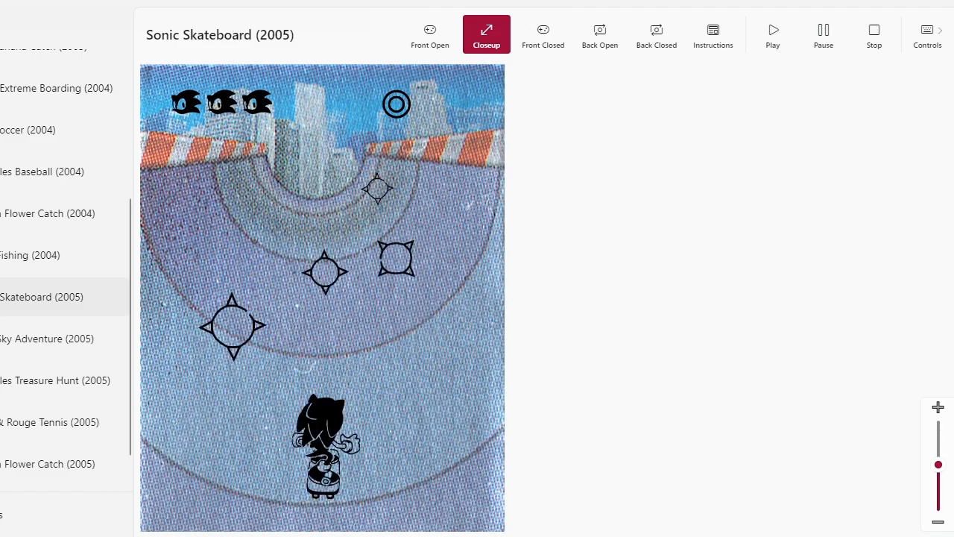
key("Left")
key("Right")
key("Right")
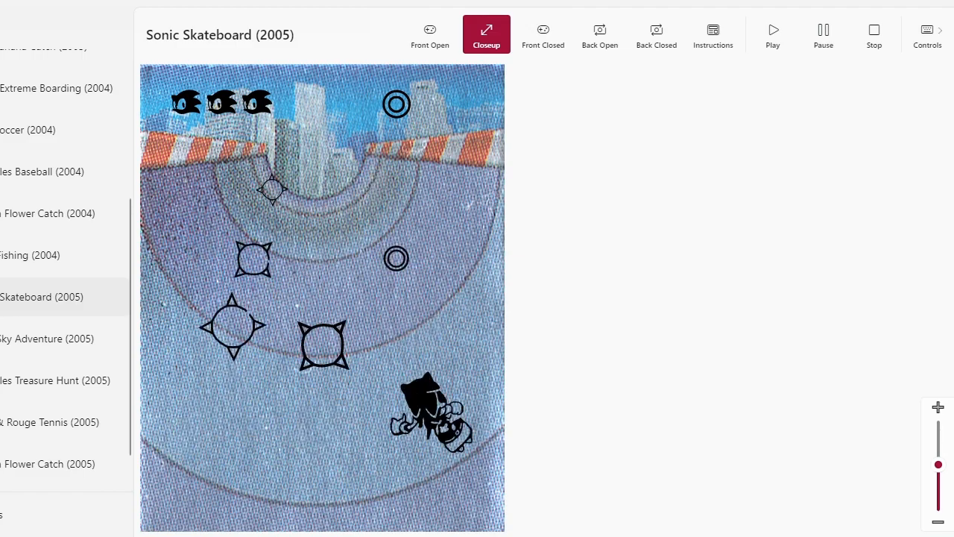
key("Left")
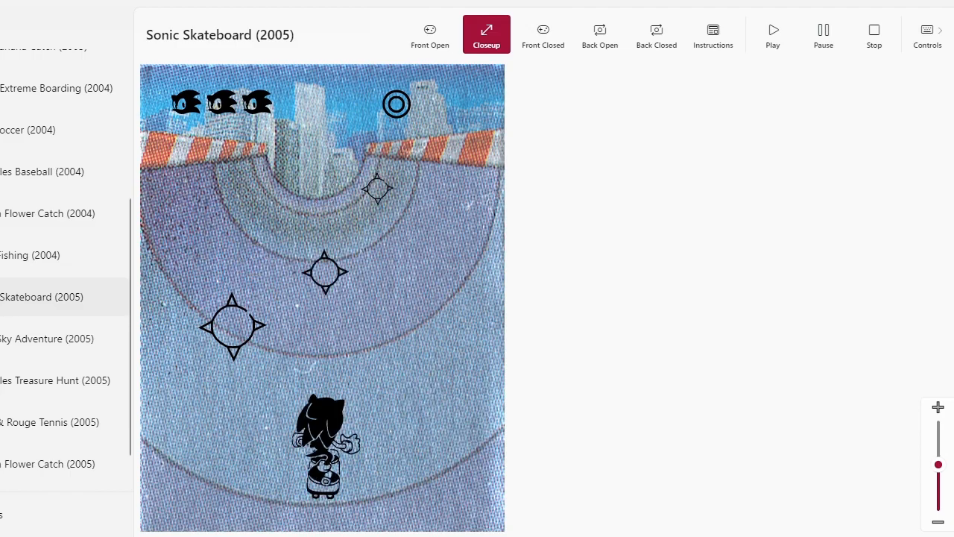
key("Left")
key("Right")
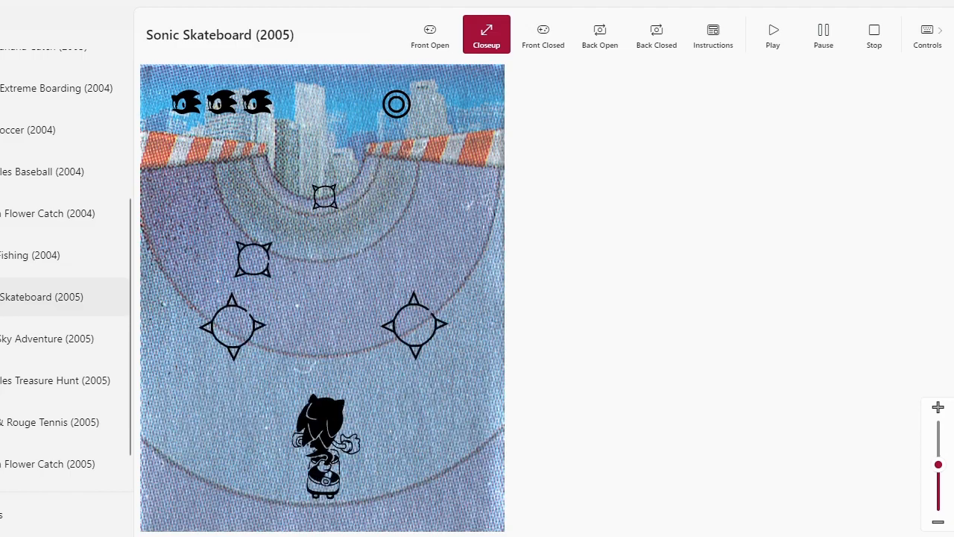
key("Left")
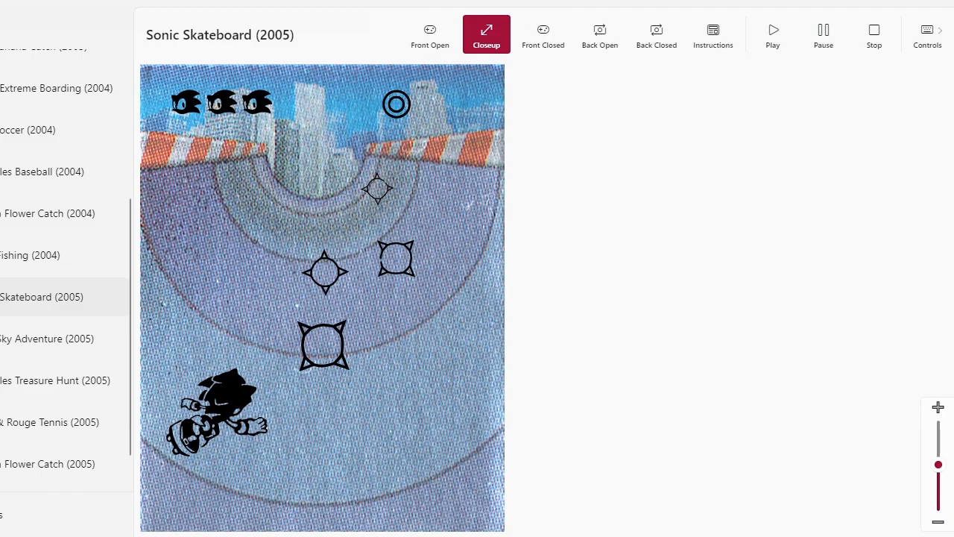
key("Right")
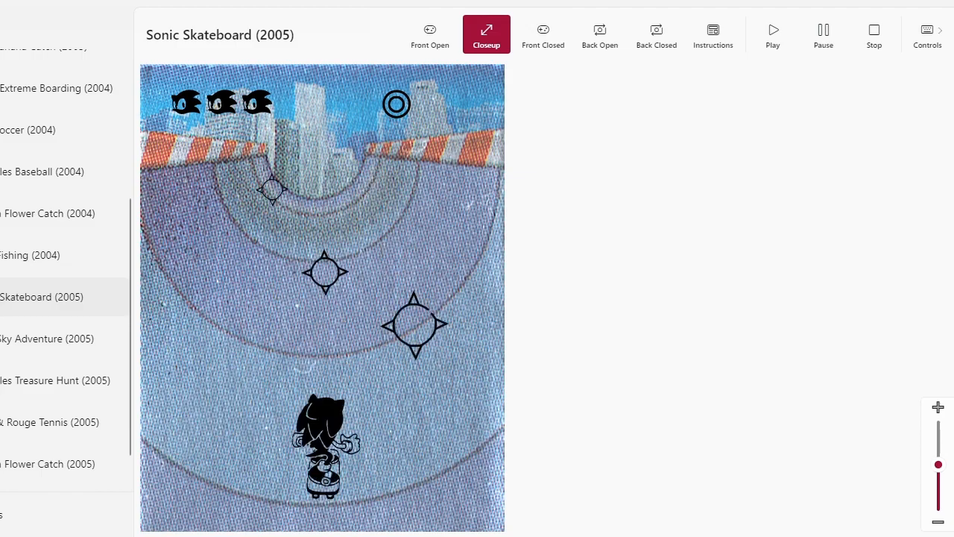
key("Left")
key("Right")
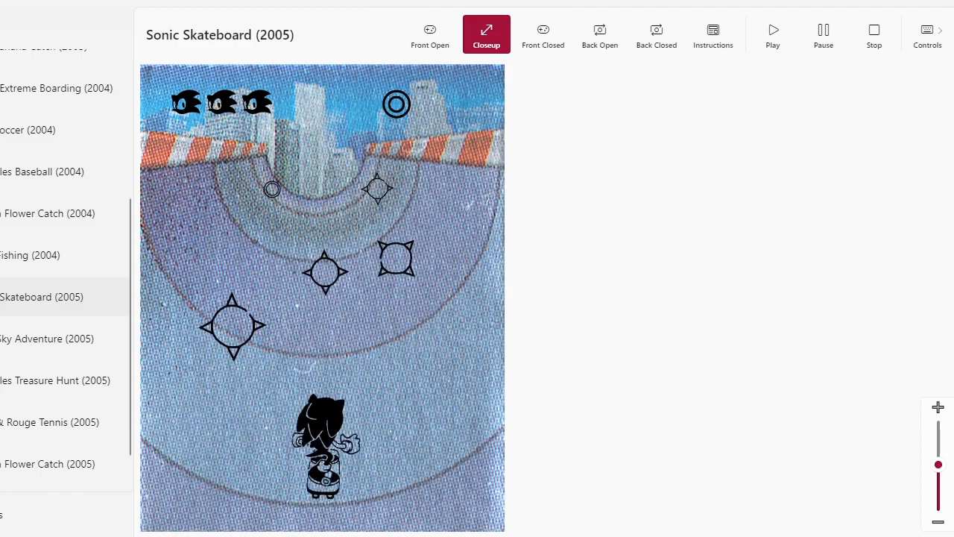
key("Left")
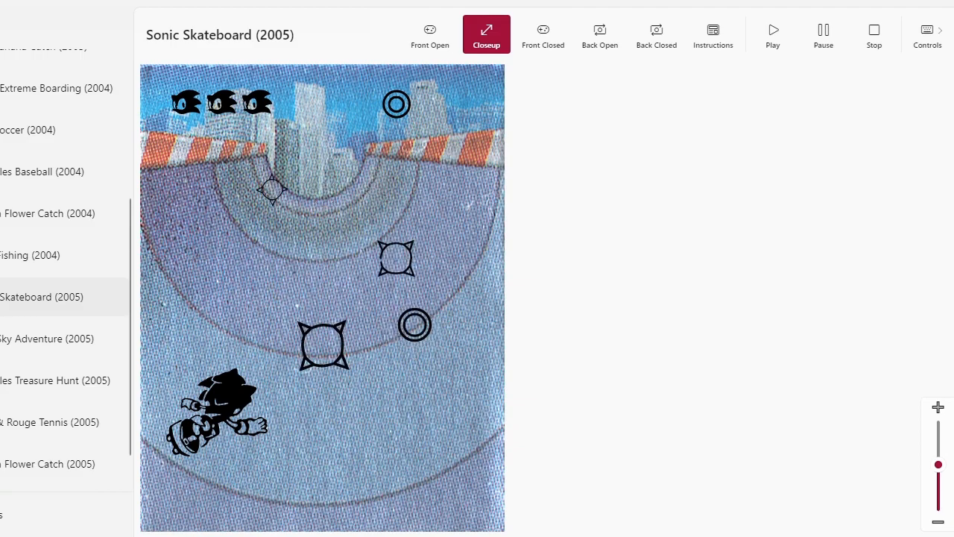
key("Right")
key("Right")
key("Left")
key("Right")
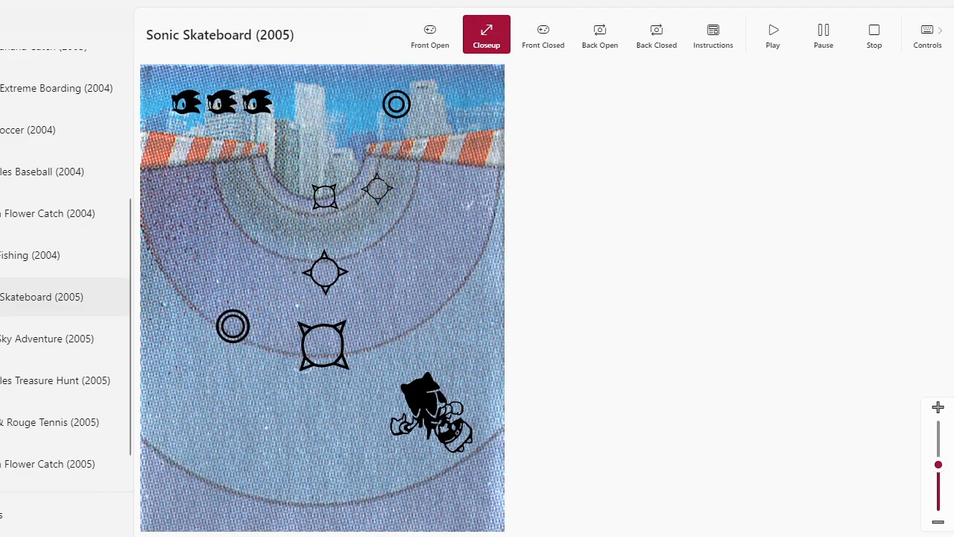
Step: Move Sonic left to grab a second ring, then back to the centre lane
key("Left")
key("Left")
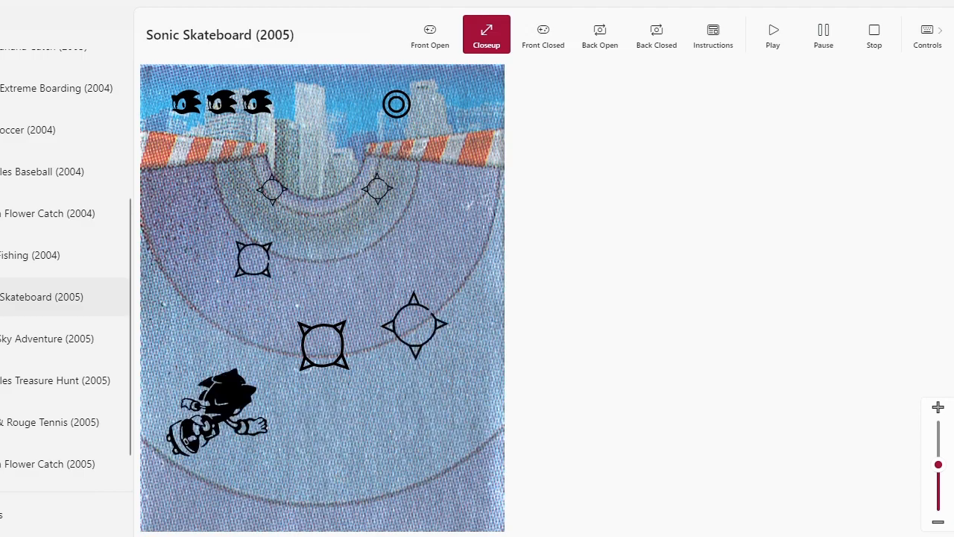
key("Right")
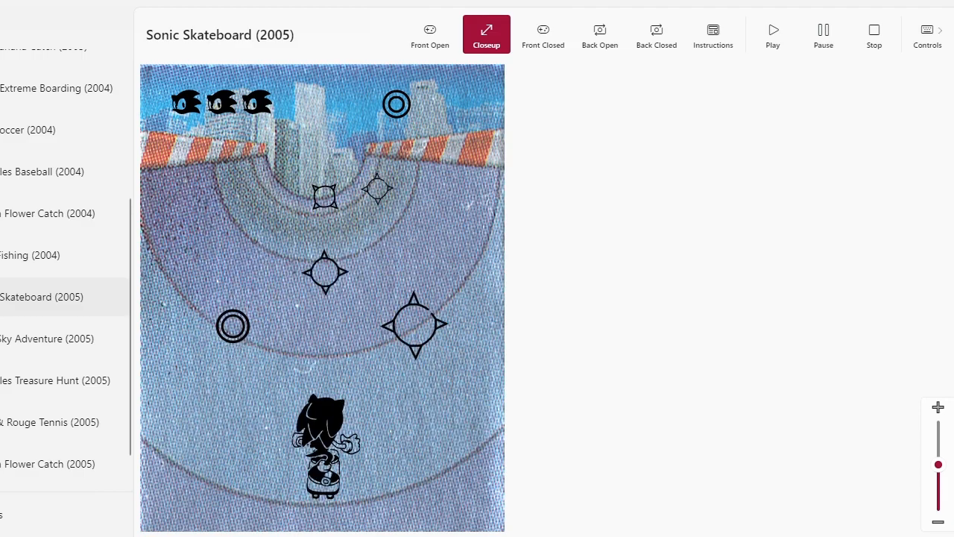
key("Left")
key("Right")
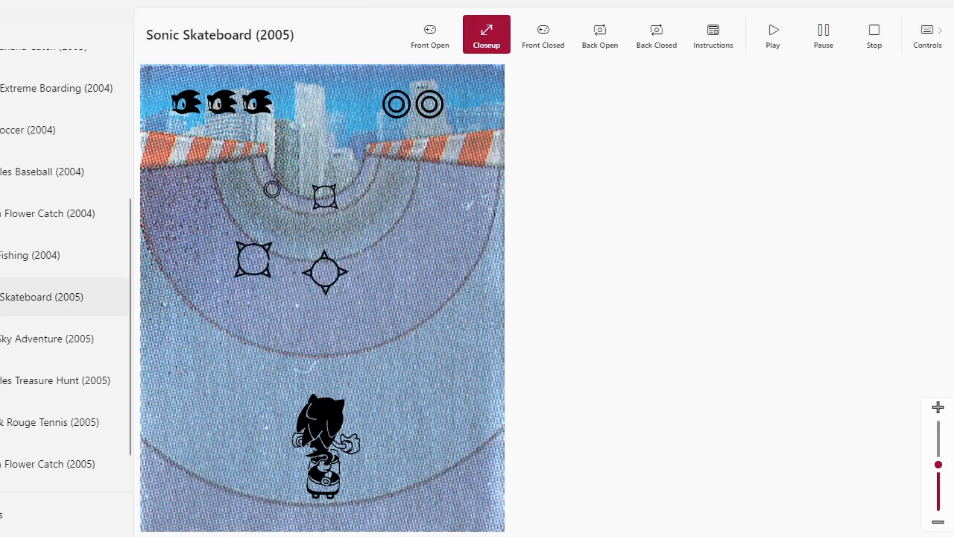
Step: Weave Sonic across the three lanes to dodge the first wave of mines
key("Right")
key("Left")
key("Left")
key("Right")
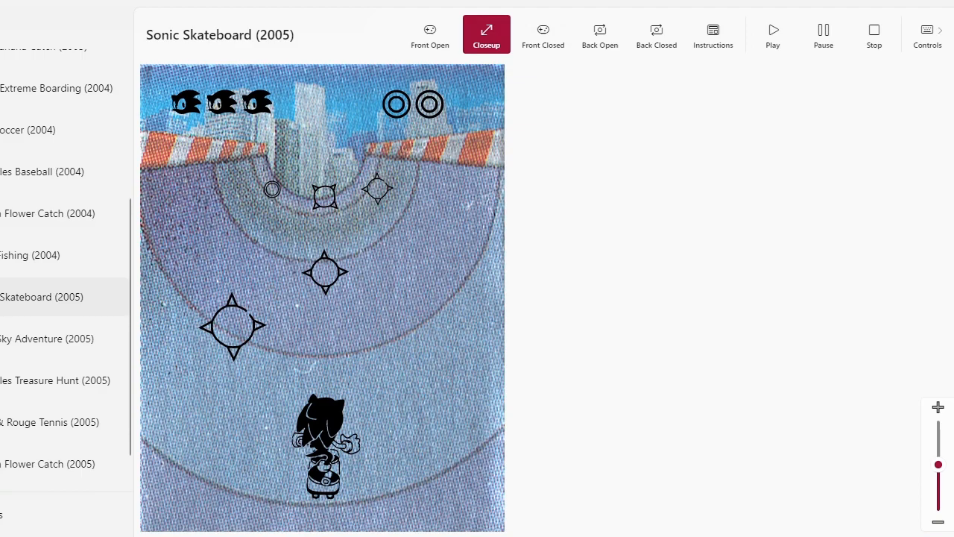
key("Right")
key("Left")
key("Left")
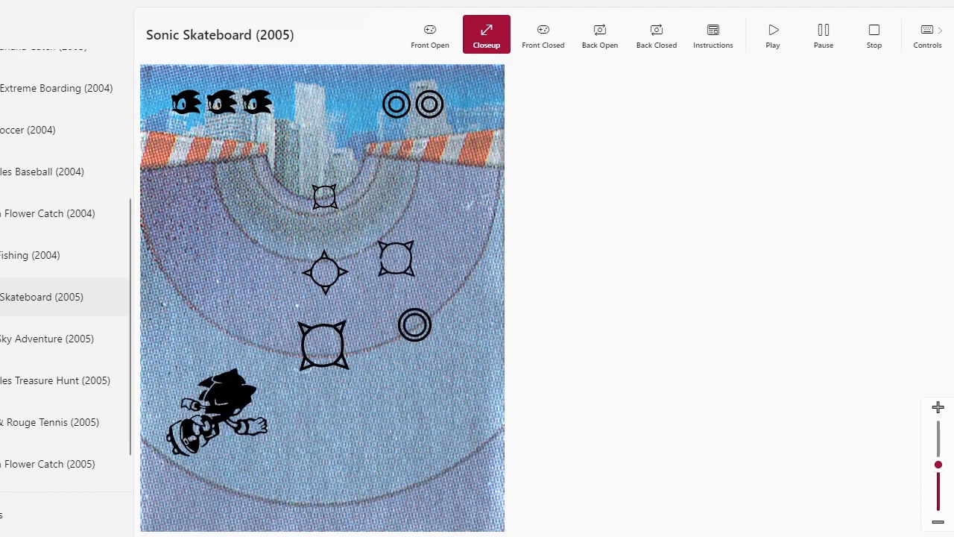
key("Right")
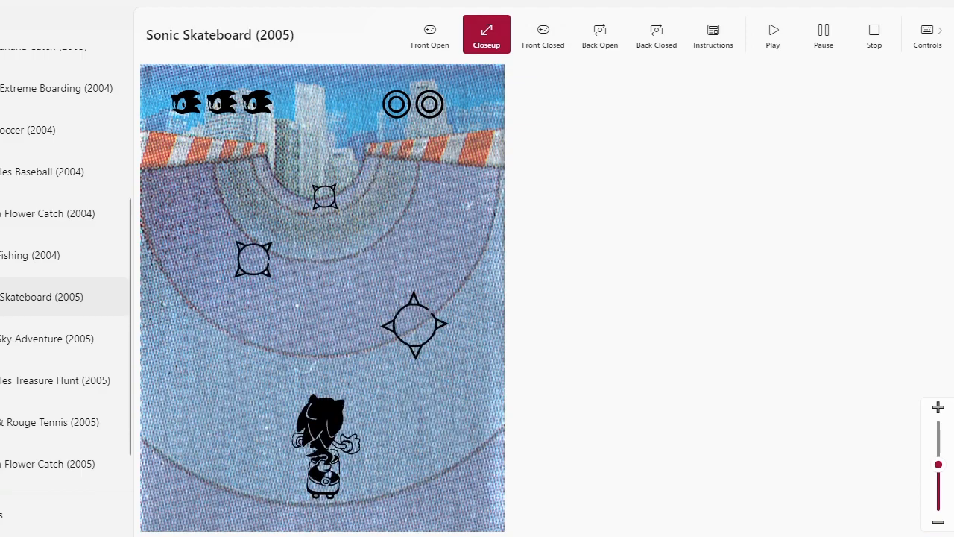
key("Left")
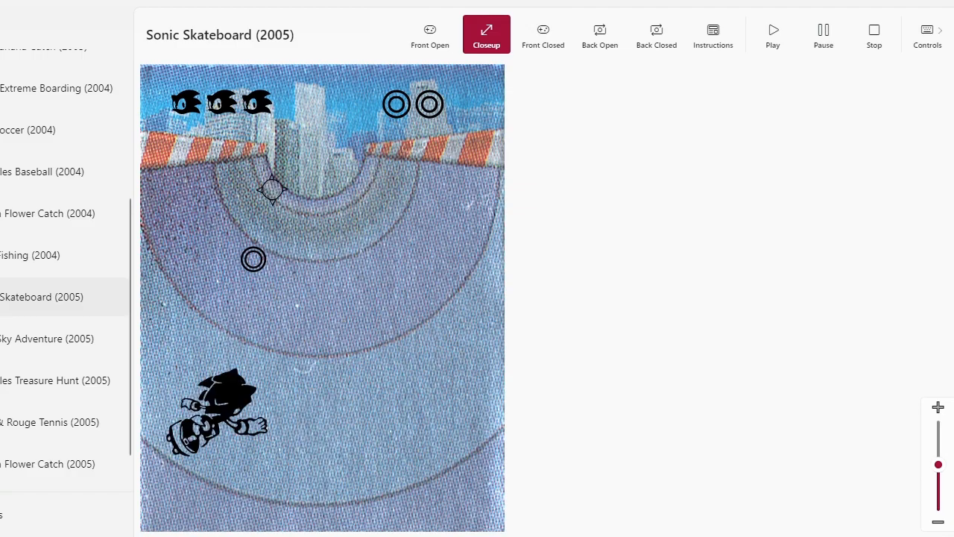
key("Right")
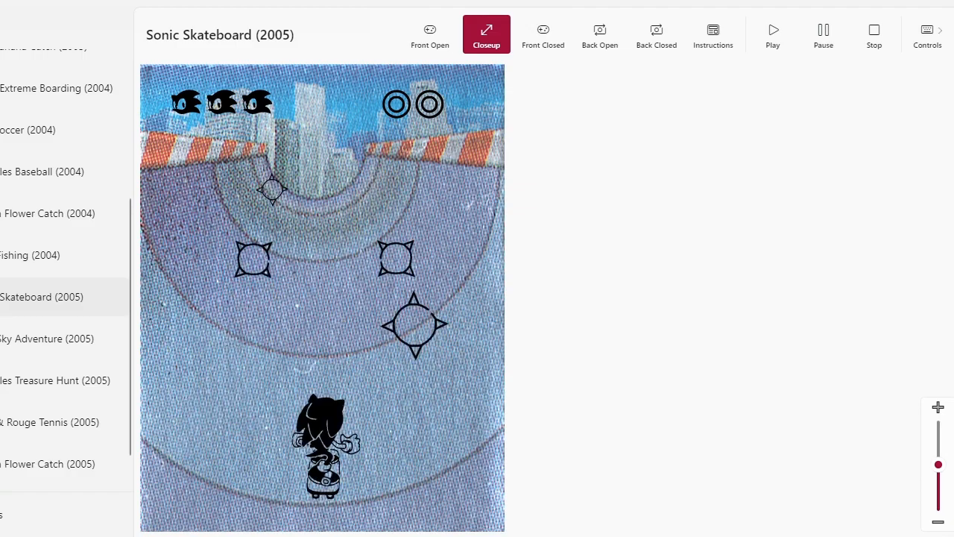
key("Right")
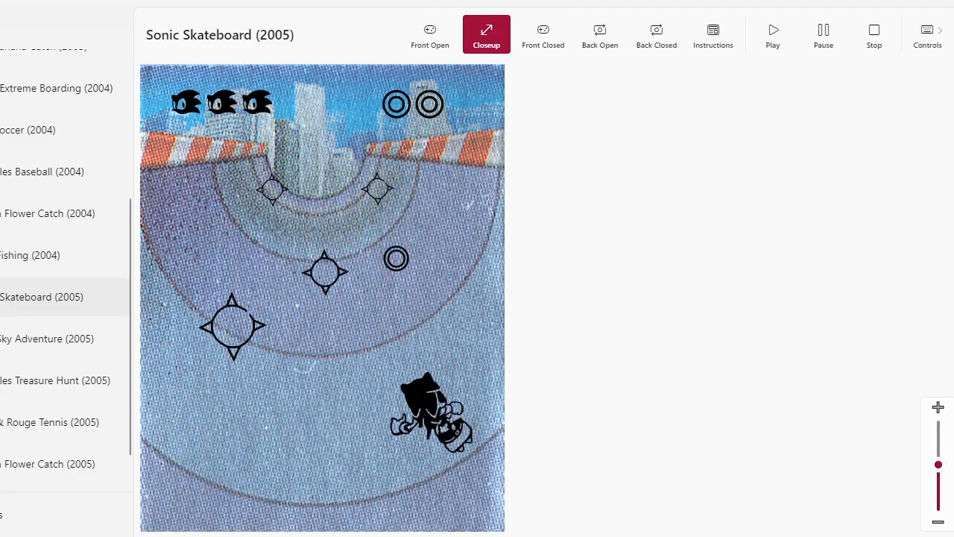
key("Left")
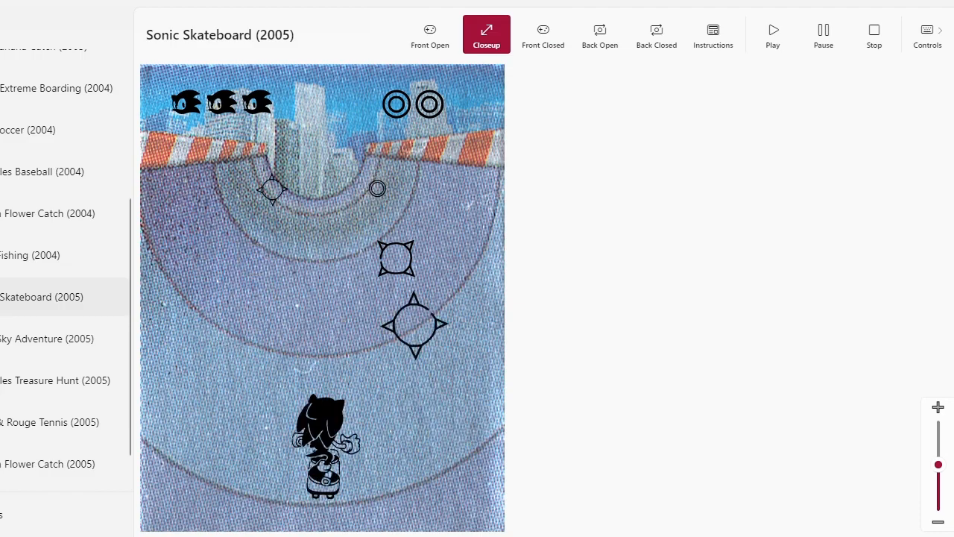
Step: Keep switching lanes through the next mines, ending back in the centre lane
key("Left")
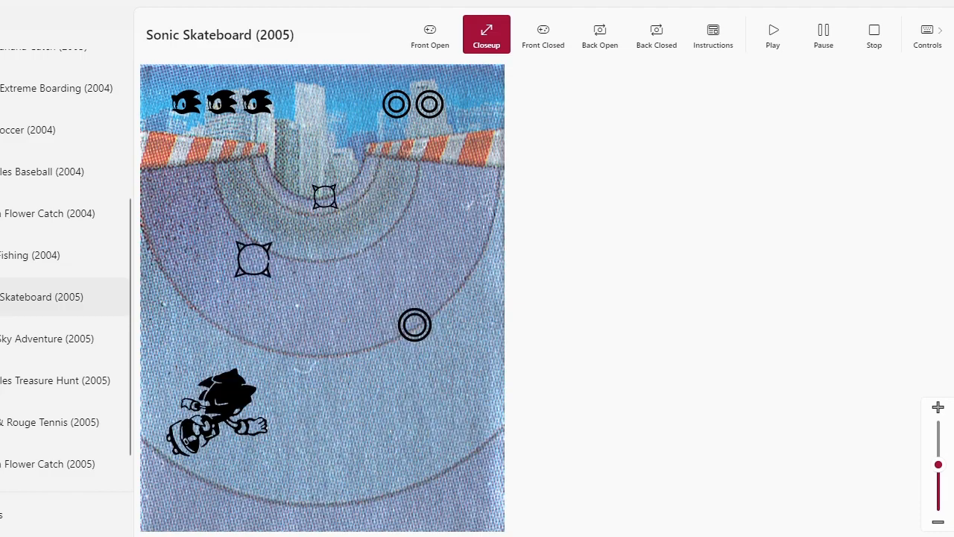
key("Right")
key("Right")
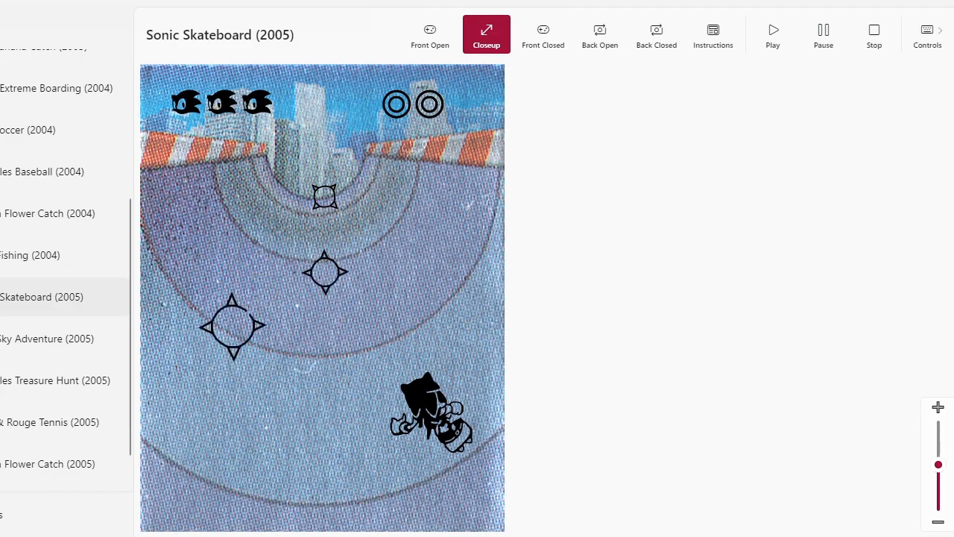
key("Left")
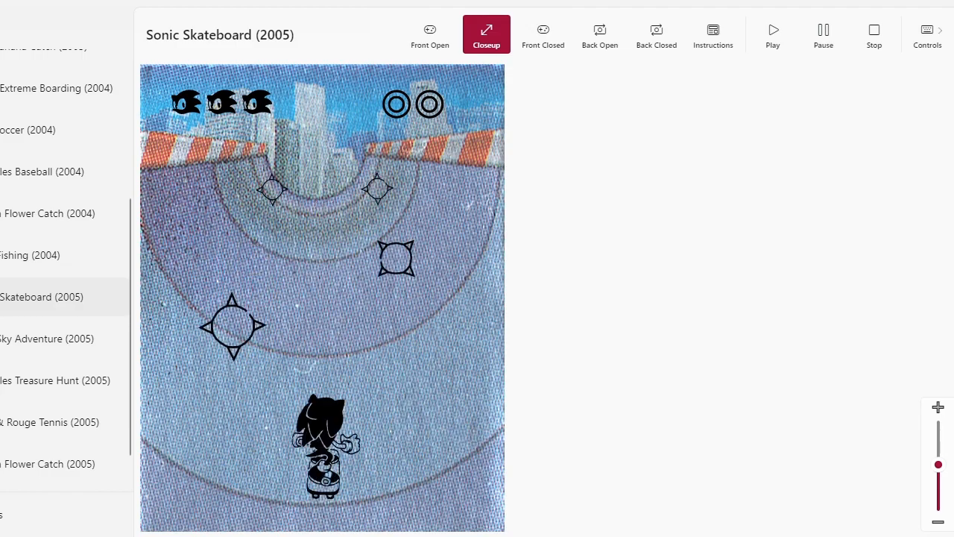
key("Right")
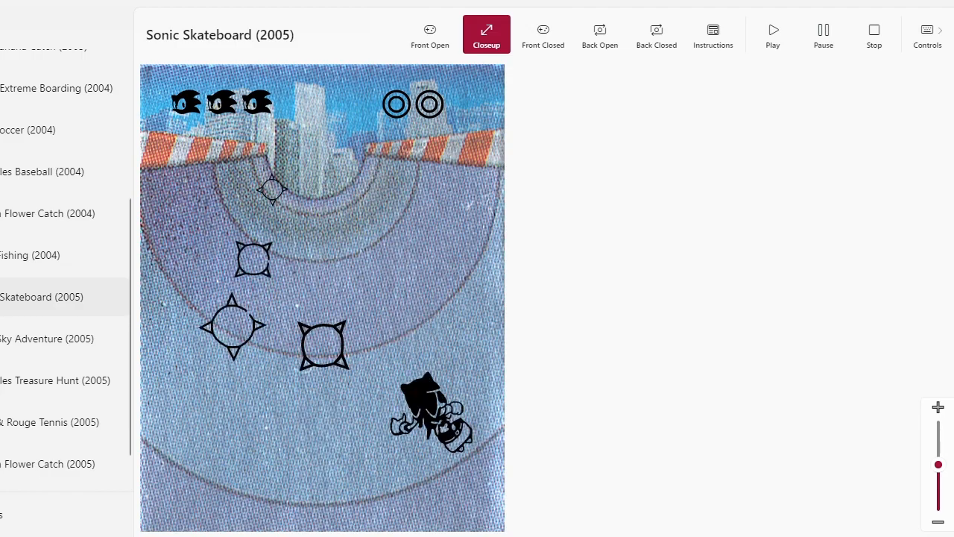
key("Left")
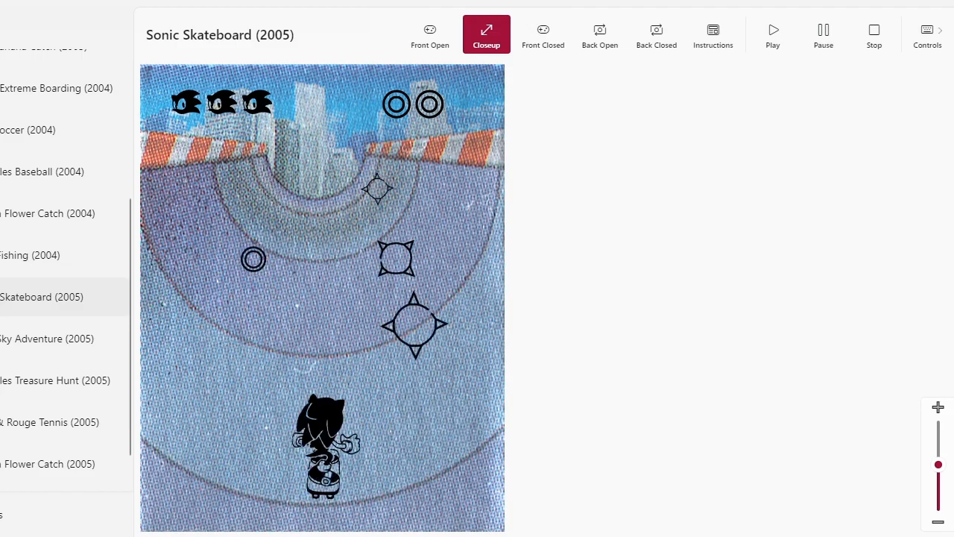
key("Left")
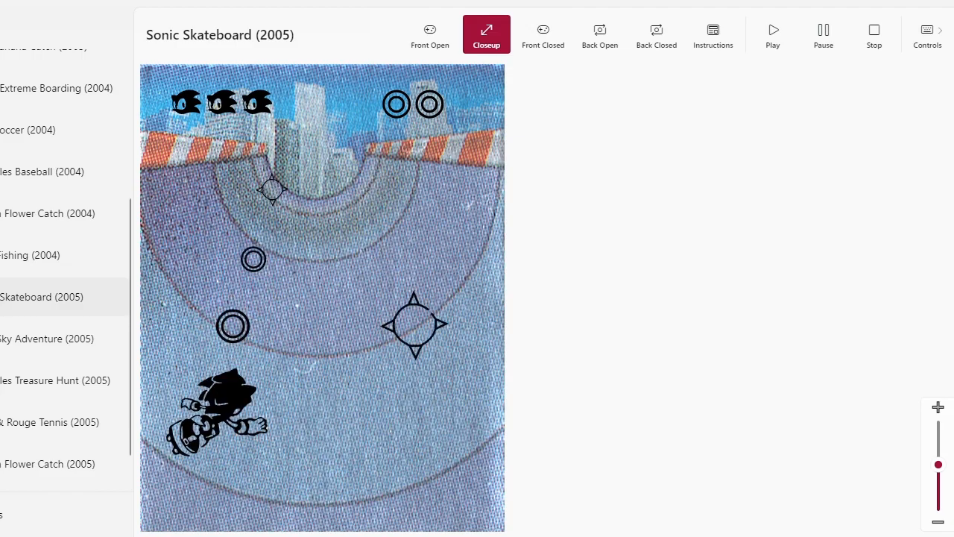
key("Right")
key("Right")
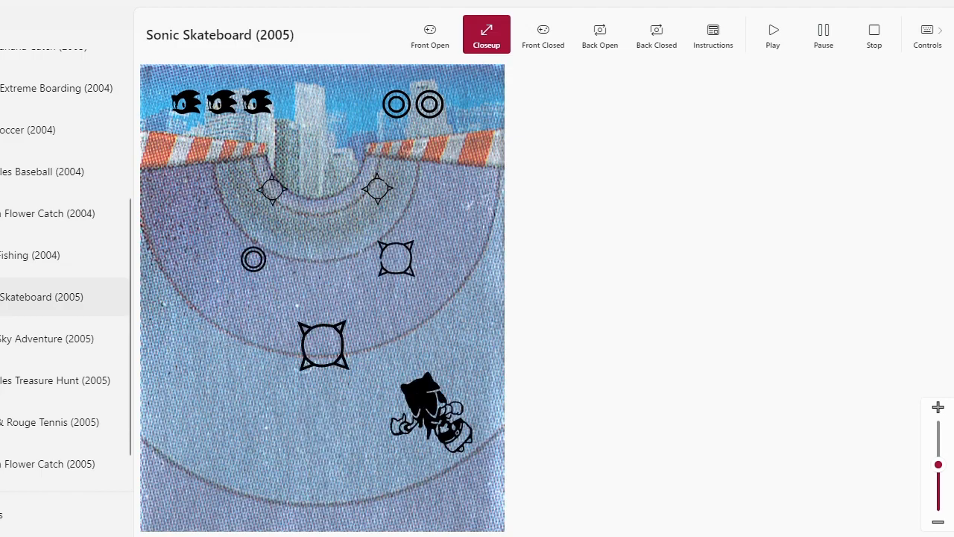
key("Left")
key("Left")
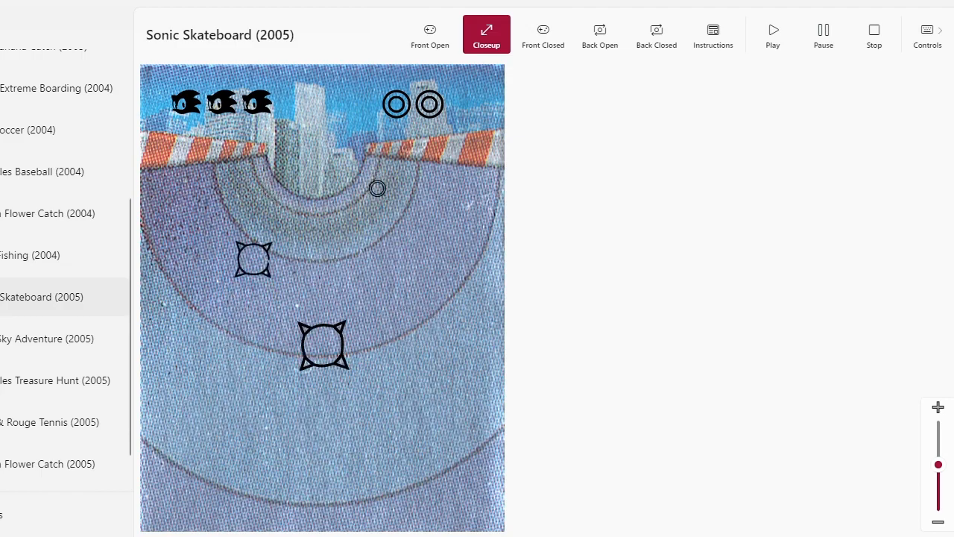
key("Right")
key("Right")
key("Left")
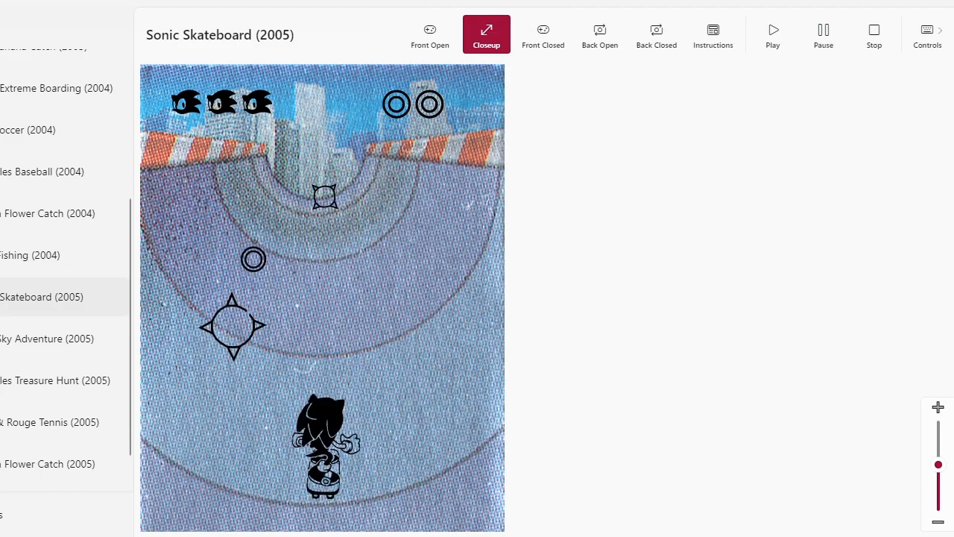
key("Left")
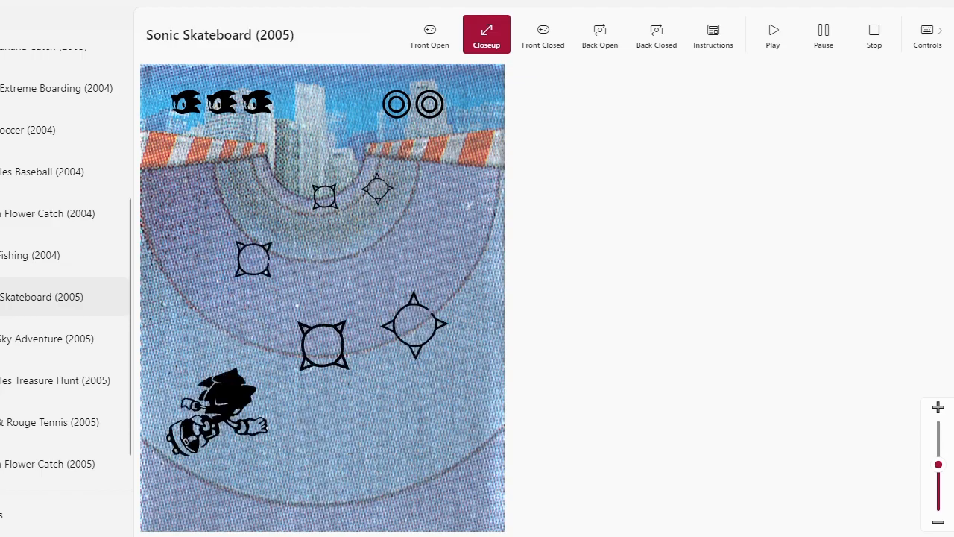
Step: Sidestep a close mine, then weave rapidly and settle Sonic on the right lane
key("Right")
key("Left")
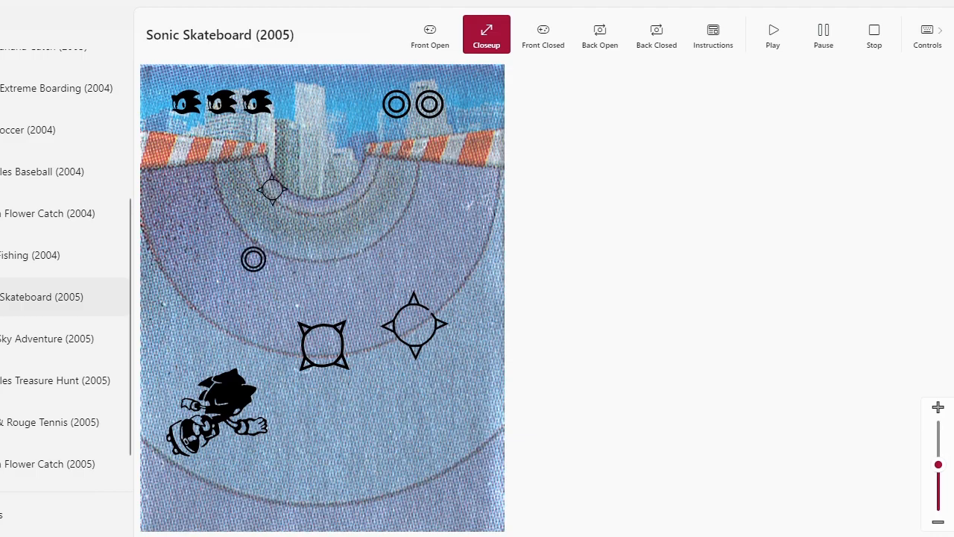
key("Right")
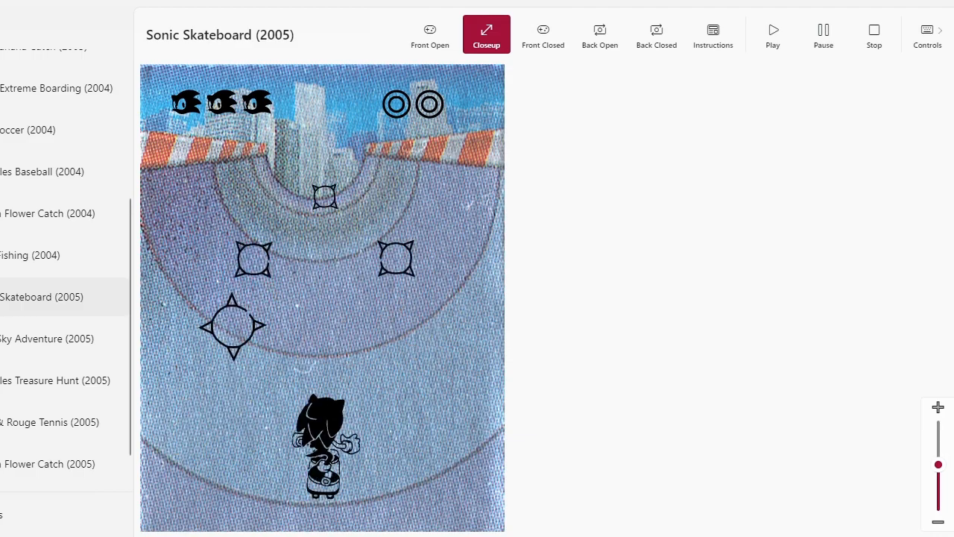
key("Left")
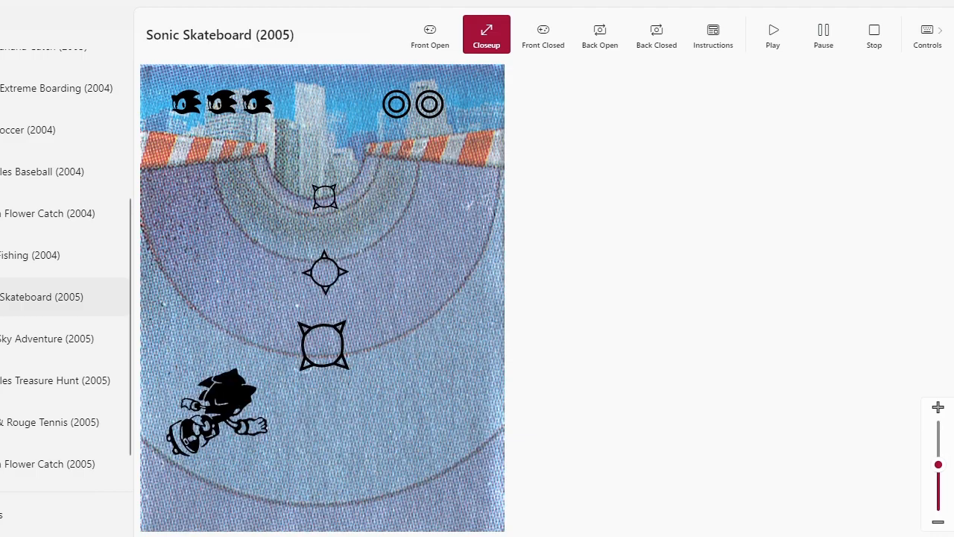
key("Right")
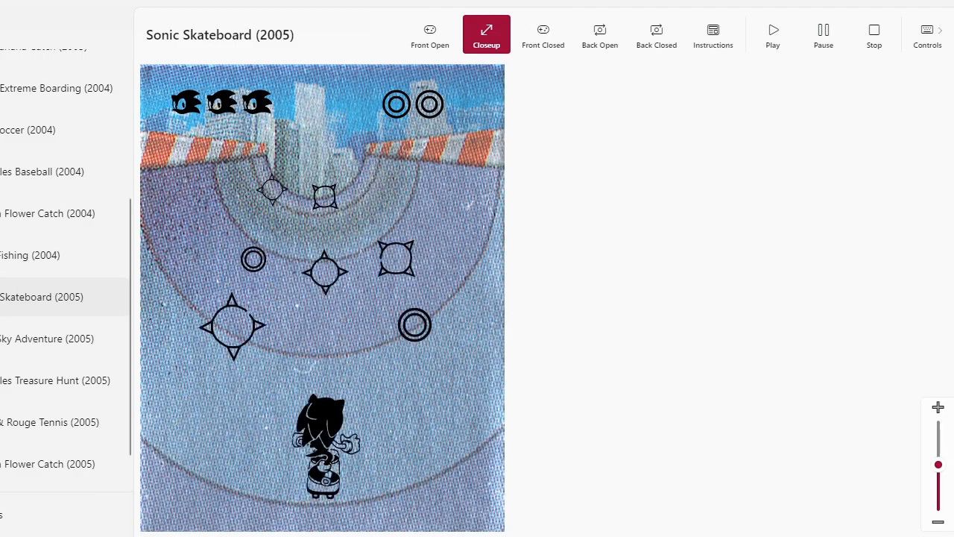
key("Right")
key("Left")
key("Left")
key("Right")
key("Right")
key("Left")
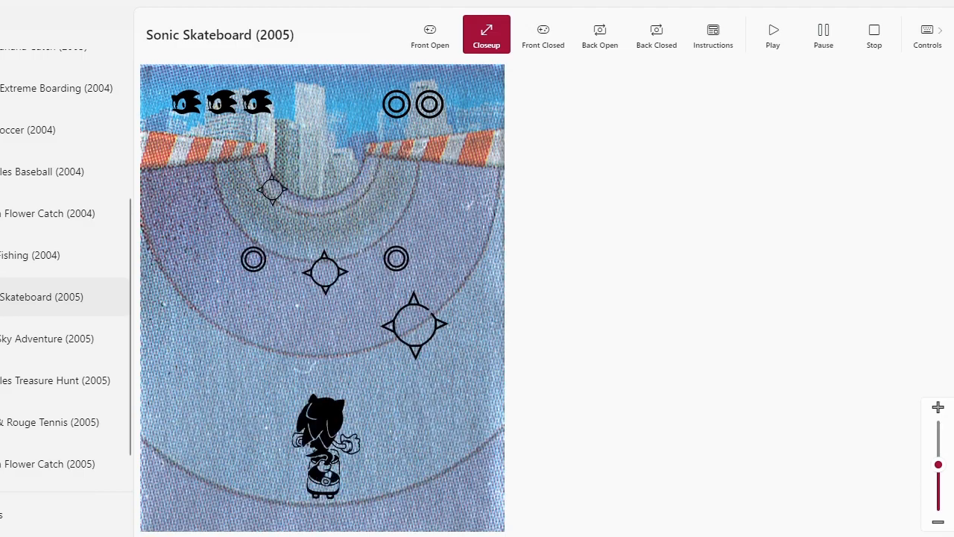
key("Right")
key("Left")
key("Left")
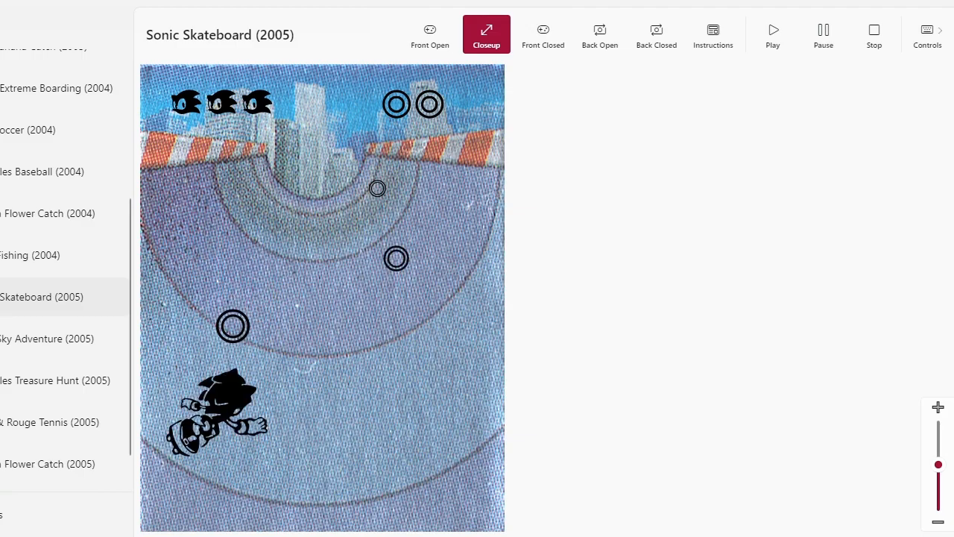
Step: Dodge the last mines of the wave and finish centred as a ring rolls in
key("Right")
key("Right")
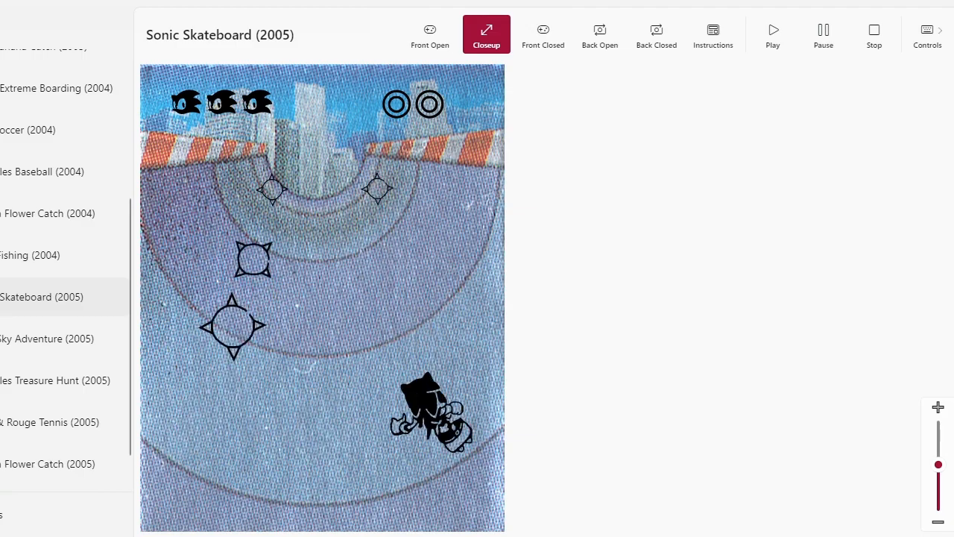
key("Left")
key("Right")
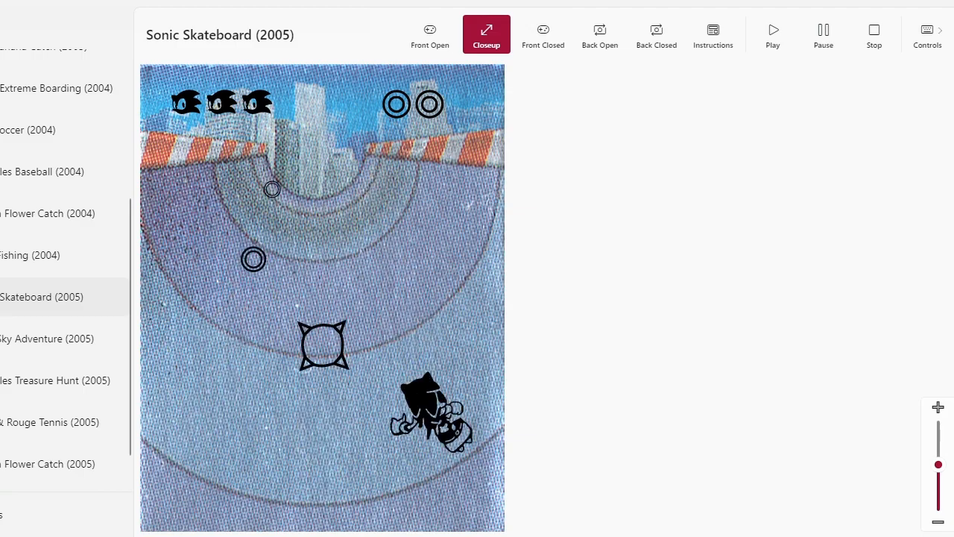
key("Left")
key("Left")
key("Right")
key("Right")
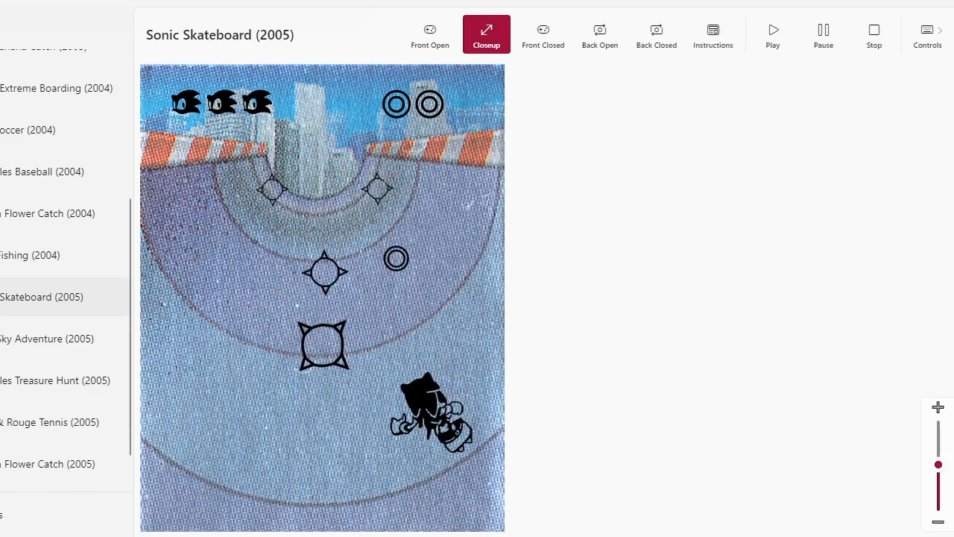
key("Left")
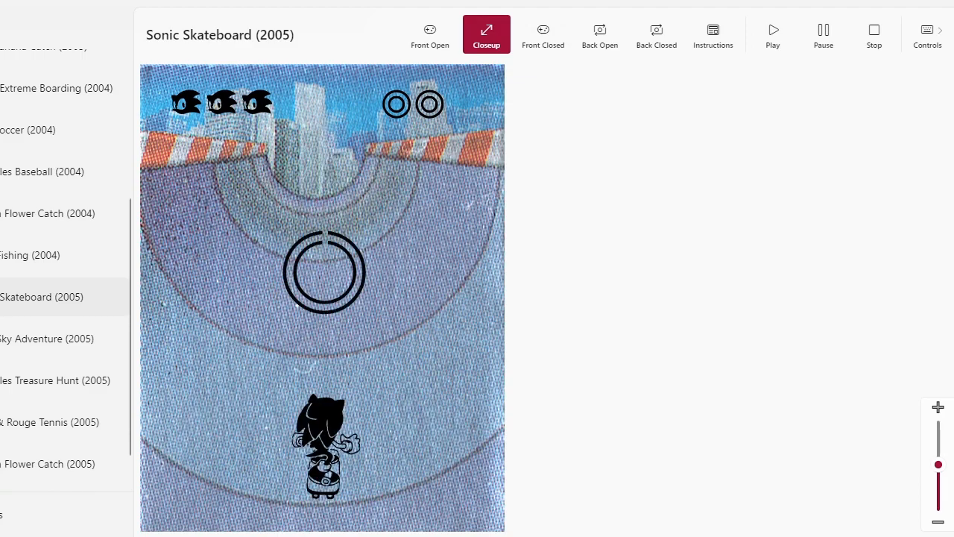
Step: Shuffle Sonic between left, right and centre lanes to avoid oncoming mines
key("Right")
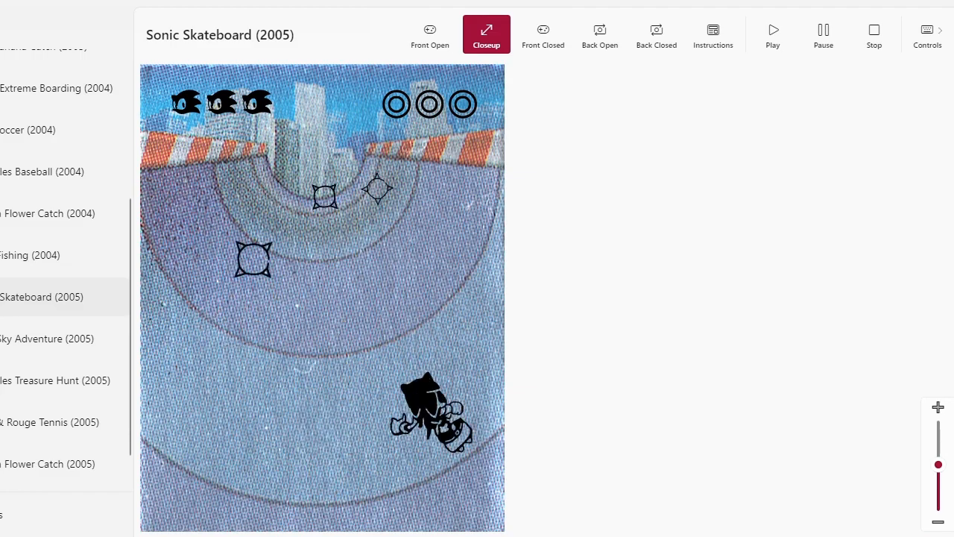
key("Left")
key("Left")
key("Right")
key("Right")
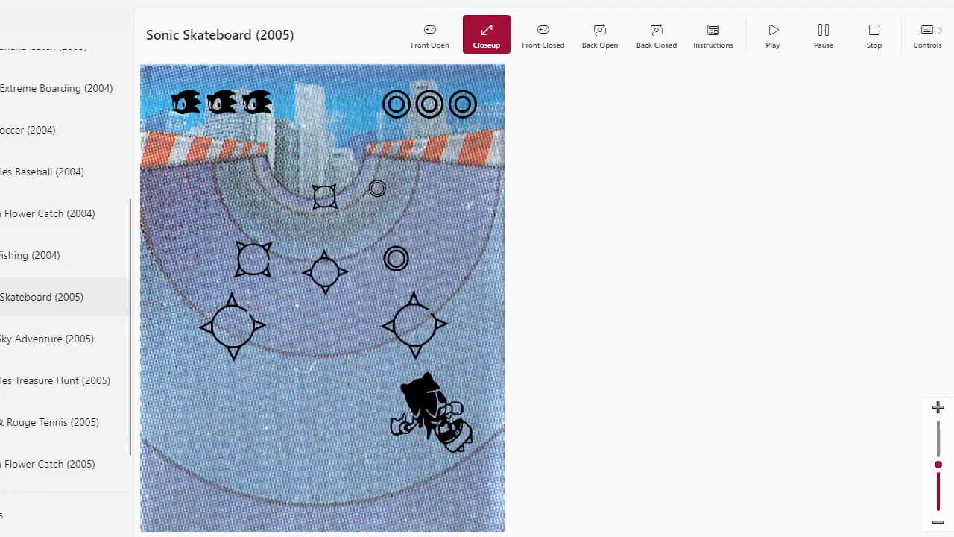
key("Left")
key("Right")
key("Left")
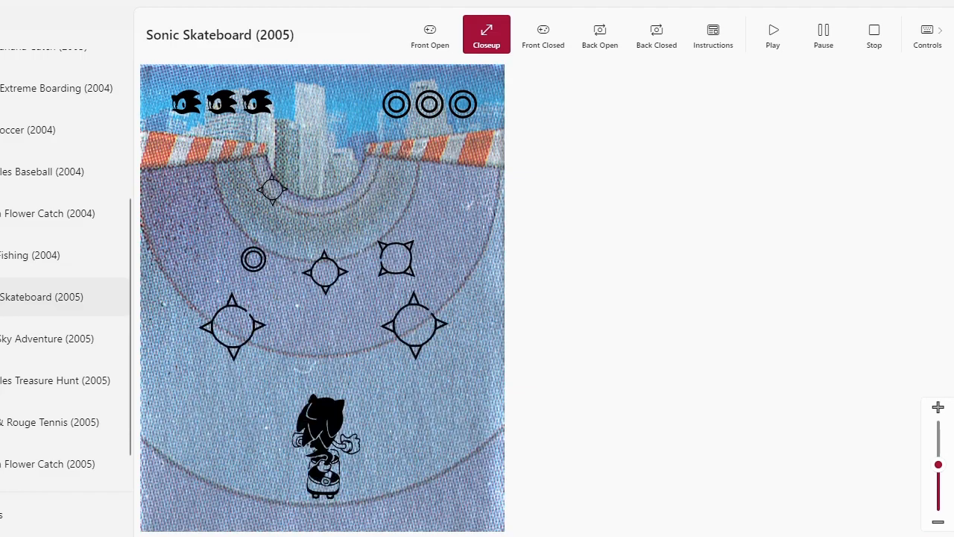
key("Left")
key("Right")
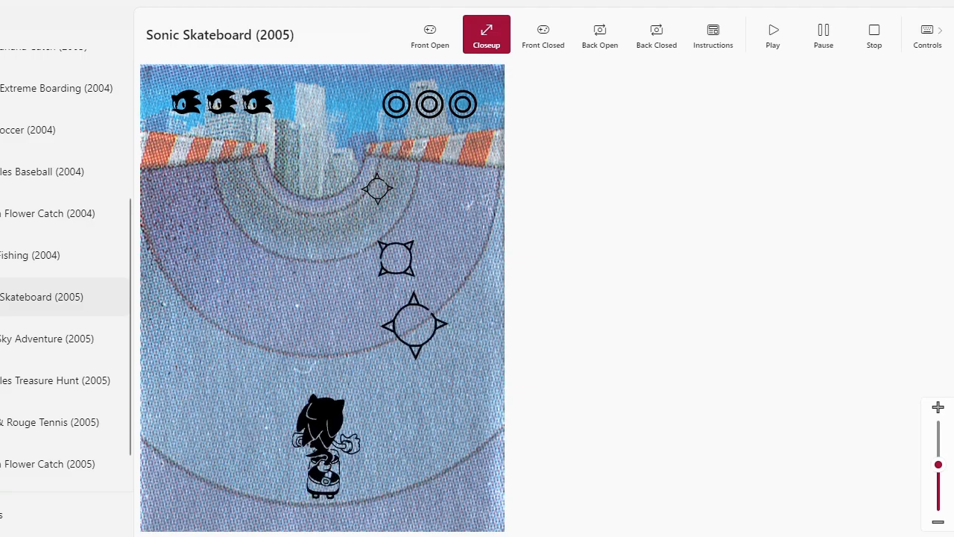
Step: Cross Sonic from right to left and hop around mines near the left lane
key("Right")
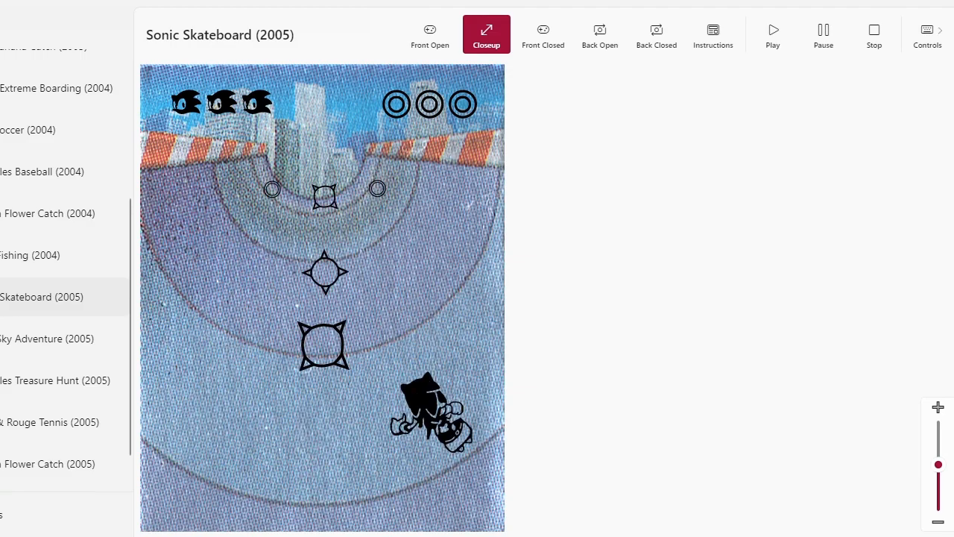
key("Left")
key("Left")
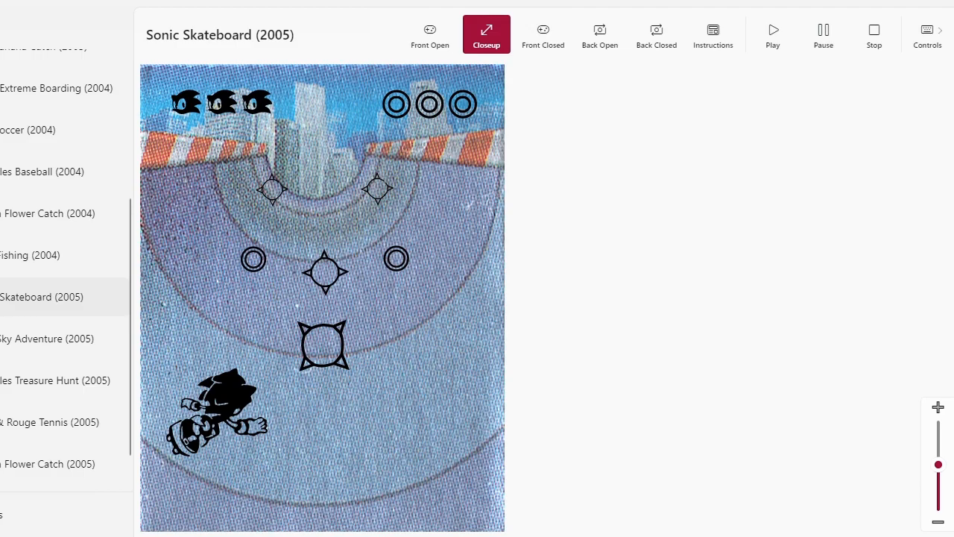
key("Right")
key("Right")
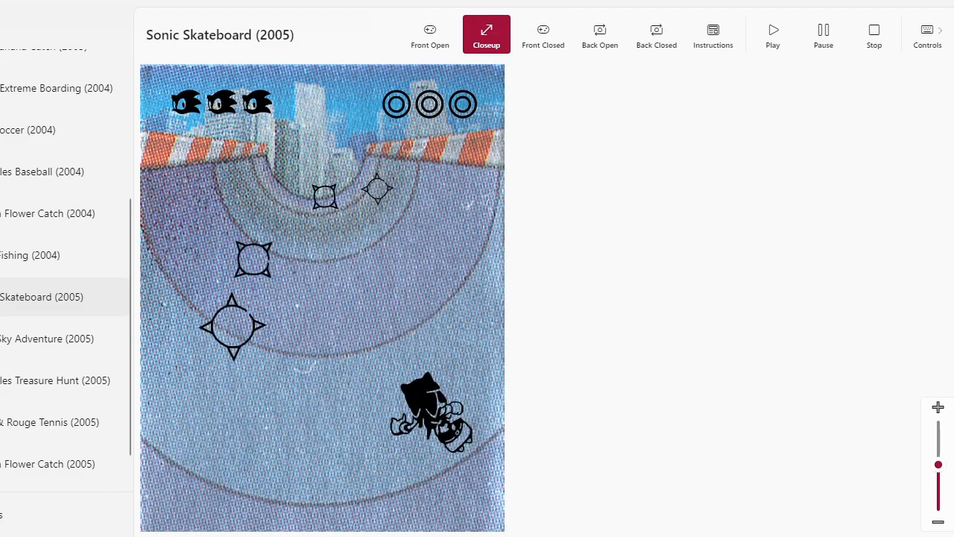
key("Left")
key("Left")
key("Right")
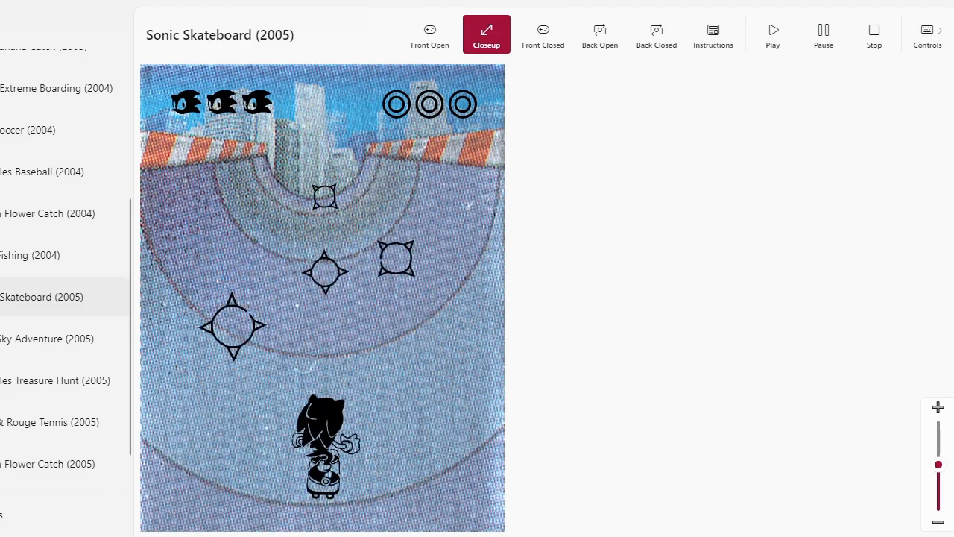
key("Left")
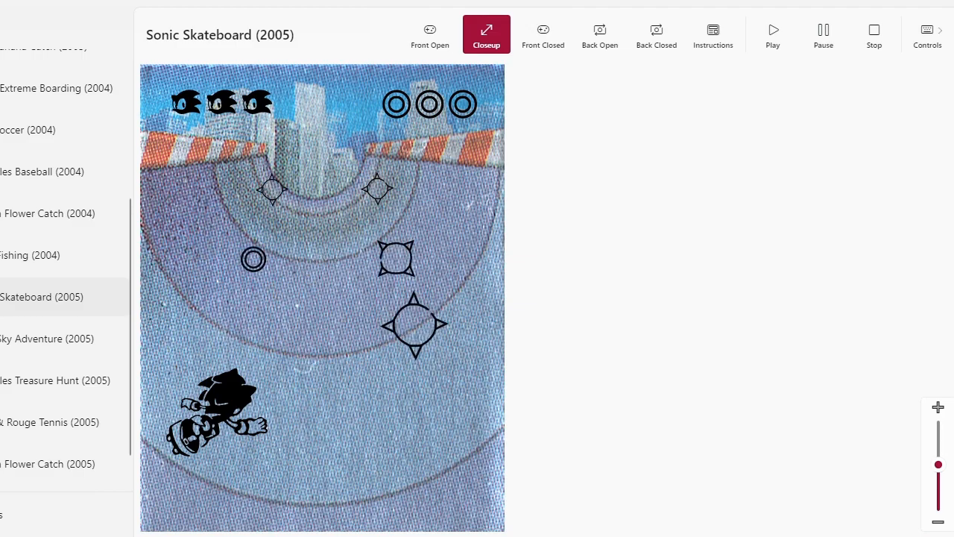
key("Right")
key("Left")
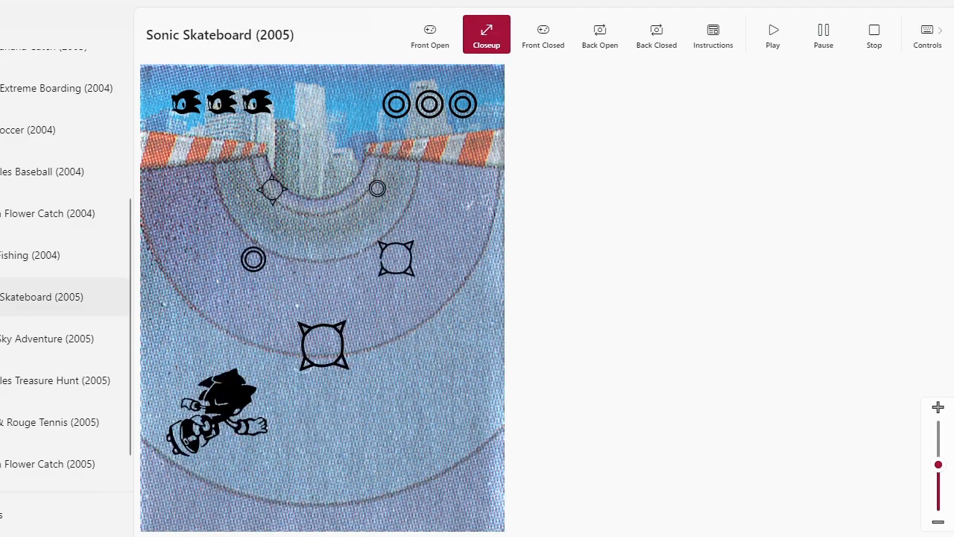
Step: Weave past more mines and settle Sonic back in the centre lane
key("Right")
key("Right")
key("Left")
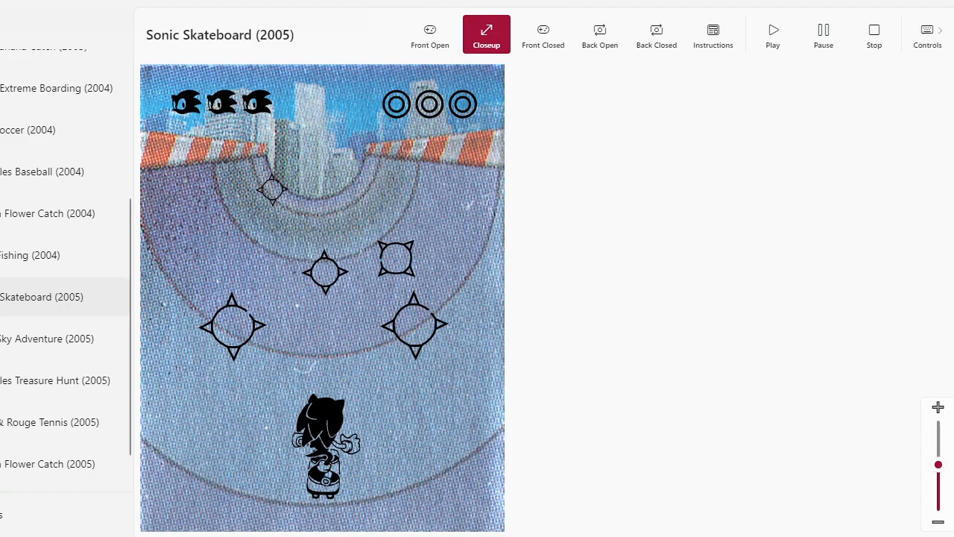
key("Left")
key("Right")
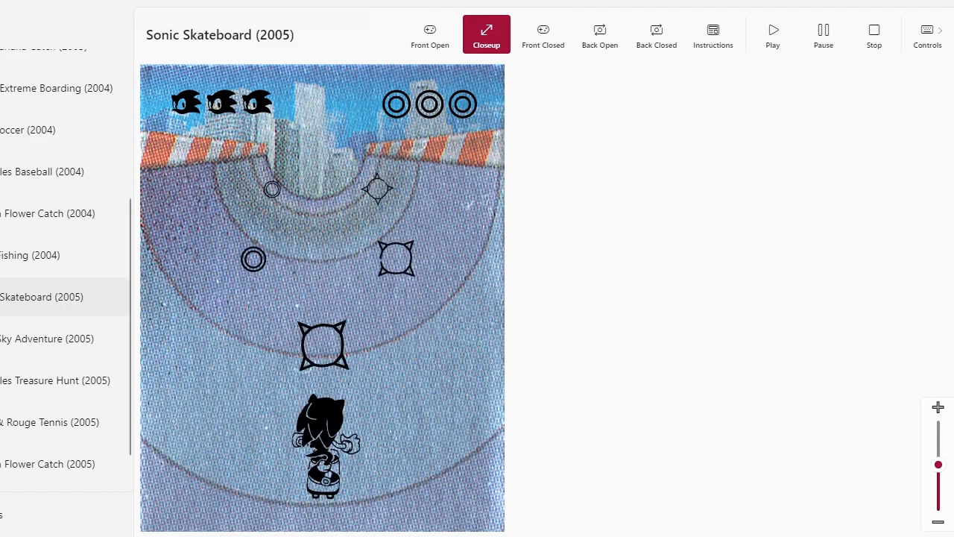
key("Left")
key("Right")
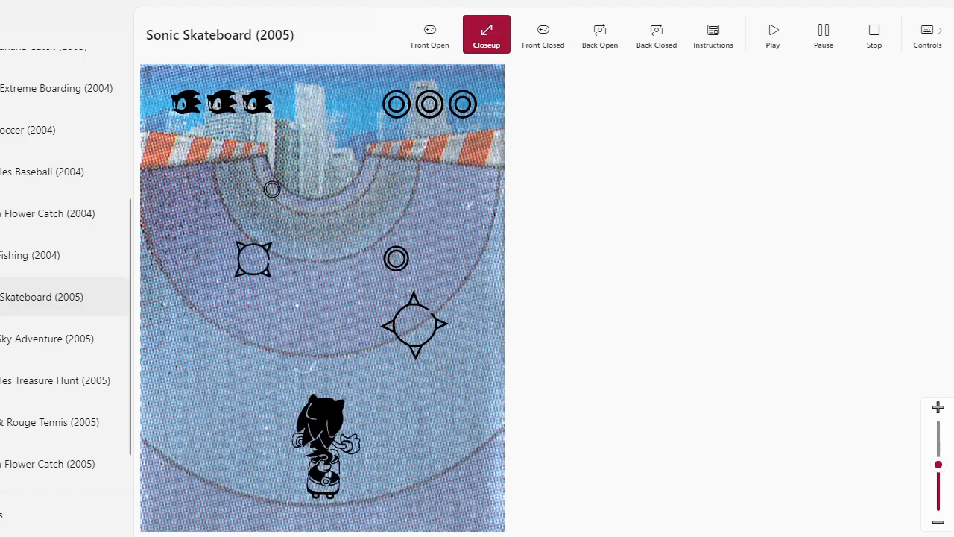
Step: Weave quickly through mines and rings to collect the third ring with all lives kept
key("Right")
key("Left")
key("Left")
key("Right")
key("Right")
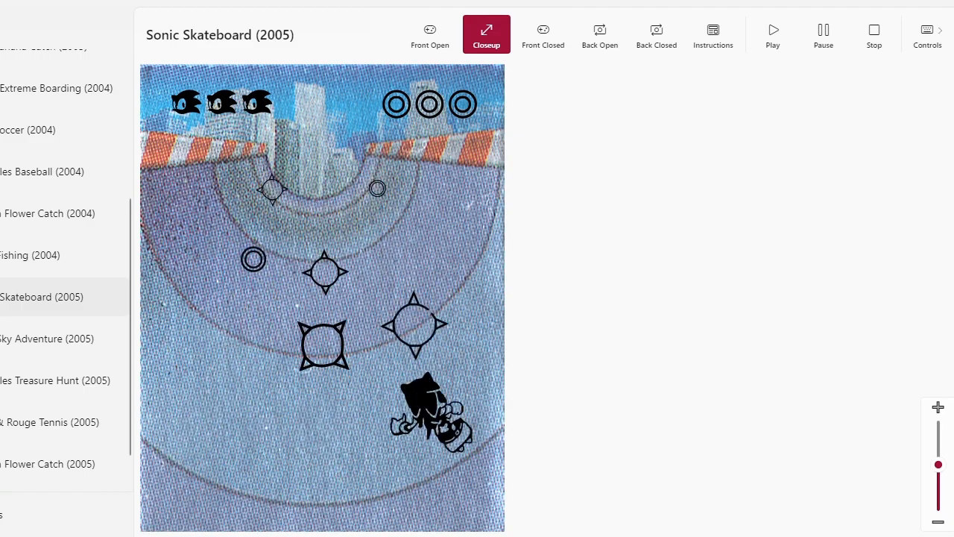
key("Left")
key("Left")
key("Right")
key("Right")
key("Left")
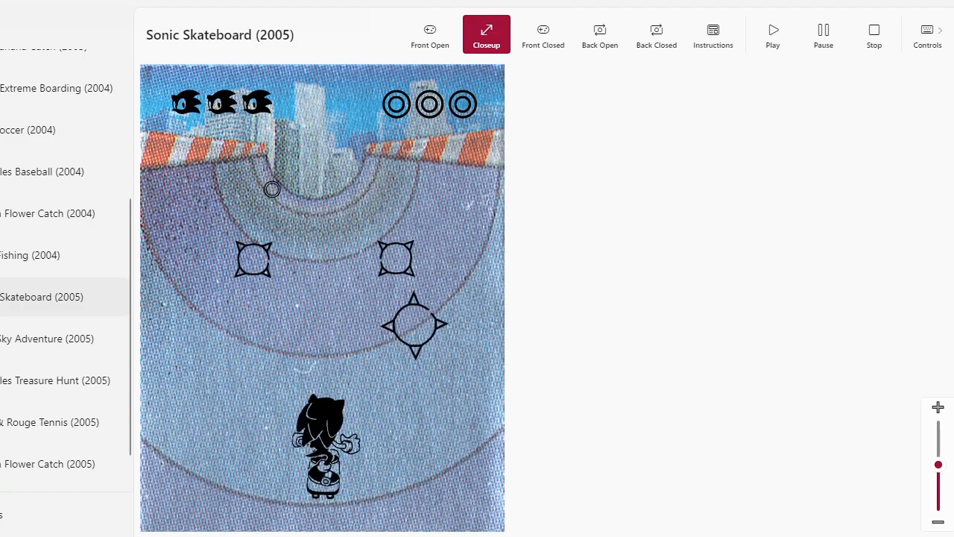
Step: Keep dodging incoming mines with three rings and three lives intact
key("Left")
key("Right")
key("Right")
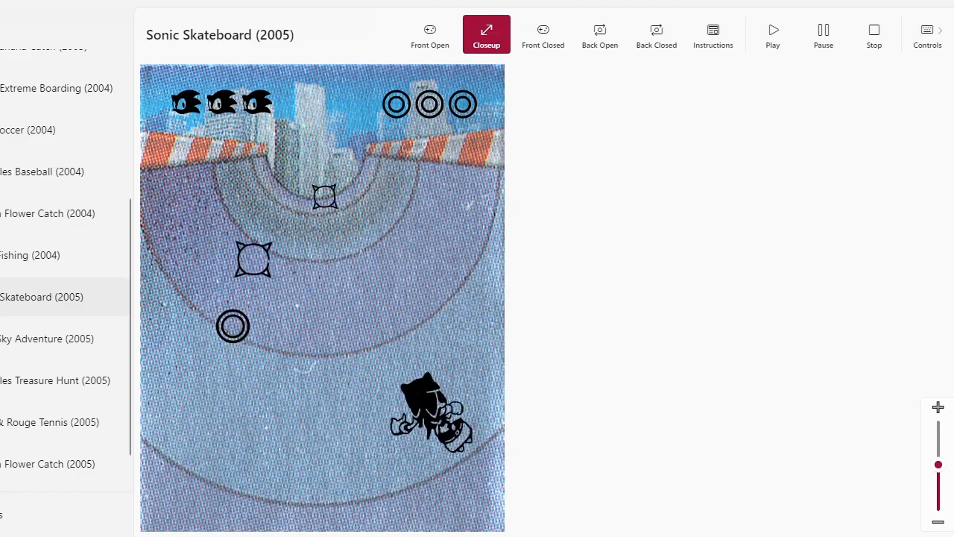
key("Left")
key("Left")
key("Right")
key("Right")
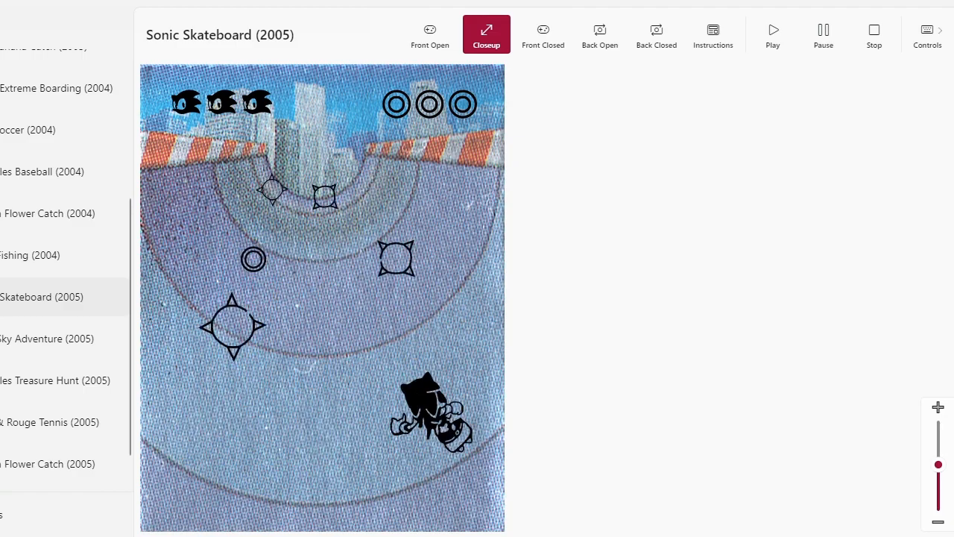
key("Left")
key("Left")
key("Right")
key("Right")
key("Left")
key("Left")
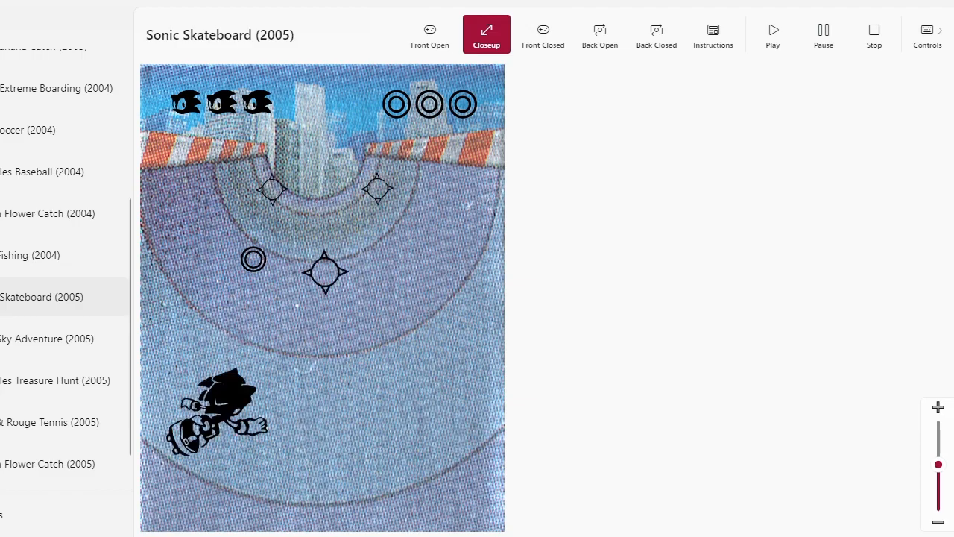
key("Right")
key("Right")
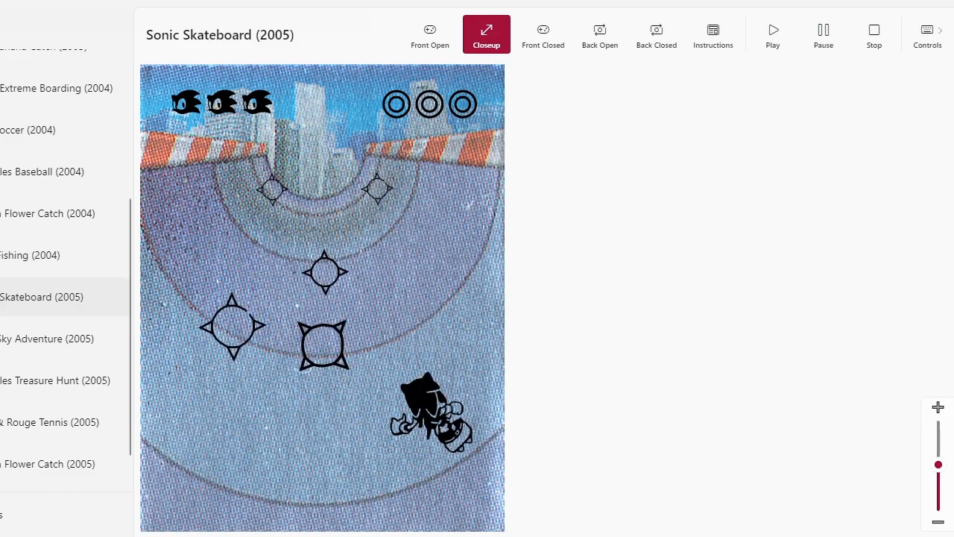
Step: Move Sonic to the centre lane and let the game run until the screen clears
key("Left")
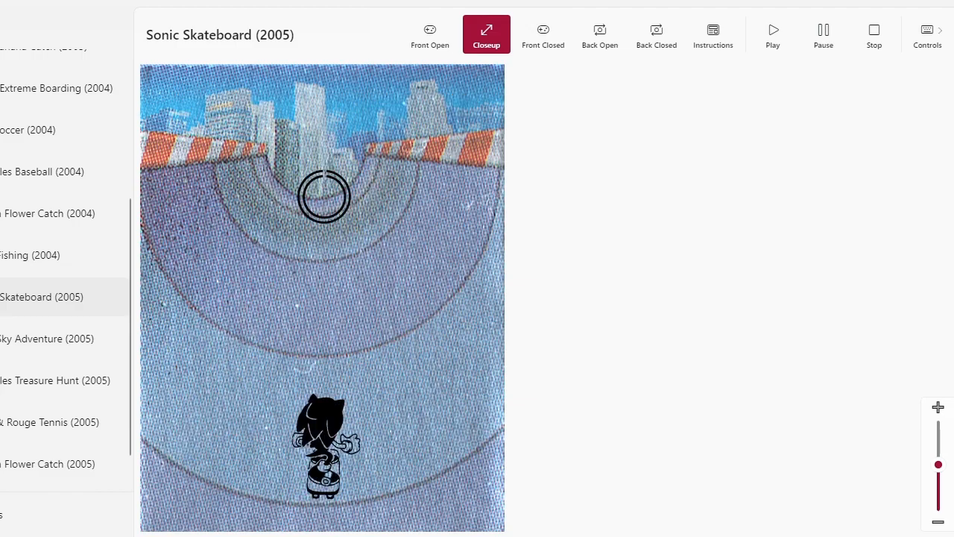